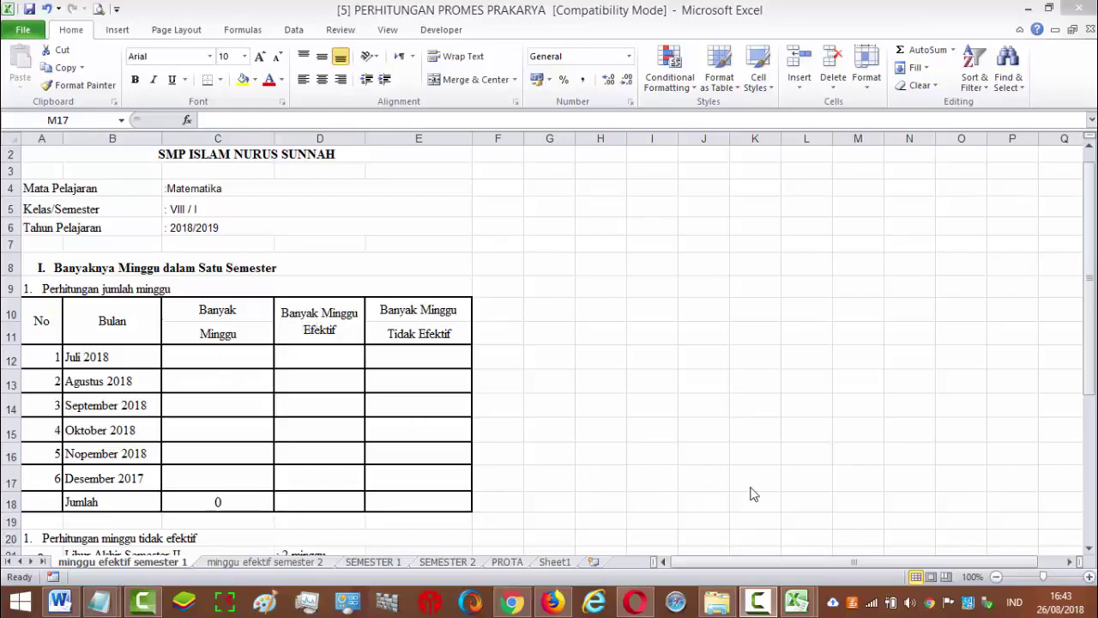
# Switch to the KALDIK 2018-2019 workbook and locate the Semester 1 calendar.
pyautogui.moveTo(796, 600)
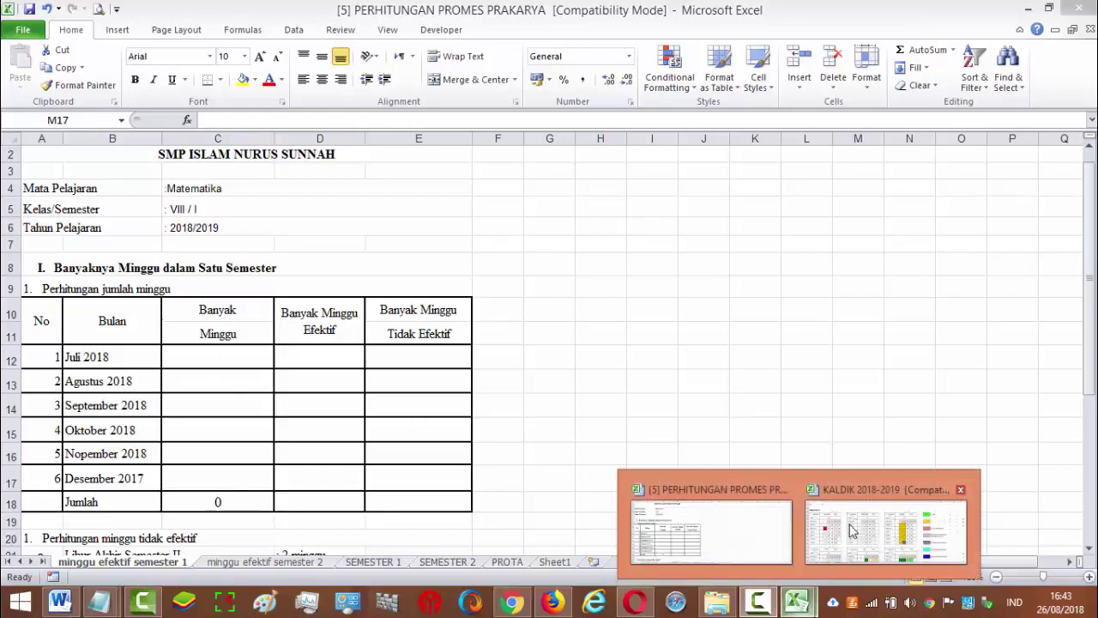
pyautogui.click(901, 524)
pyautogui.scroll(9, 476, 337)
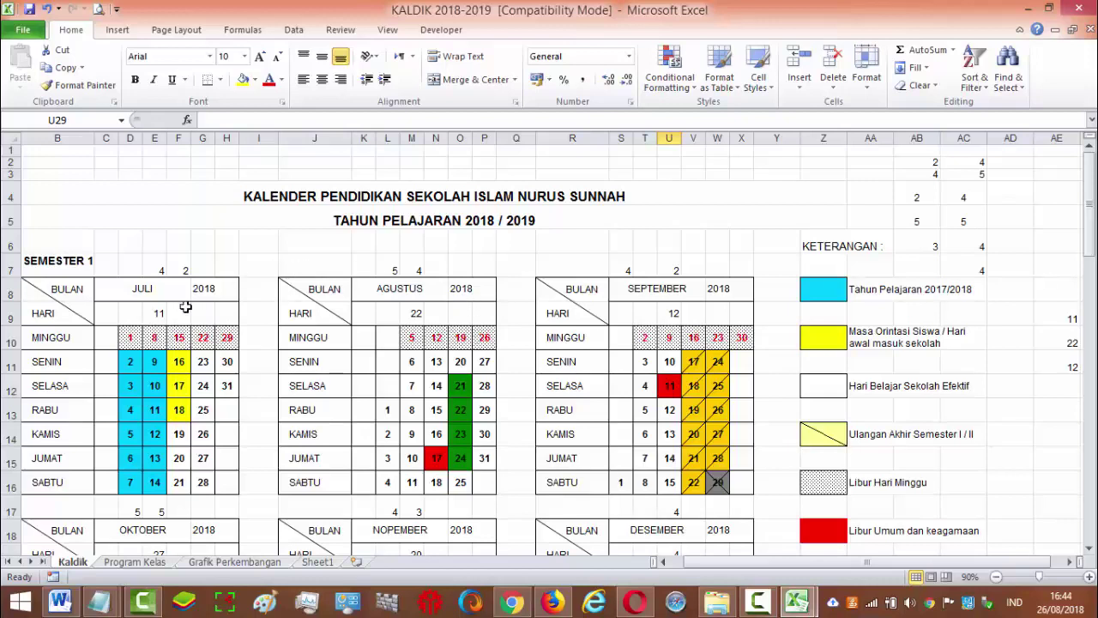
pyautogui.click(62, 270)
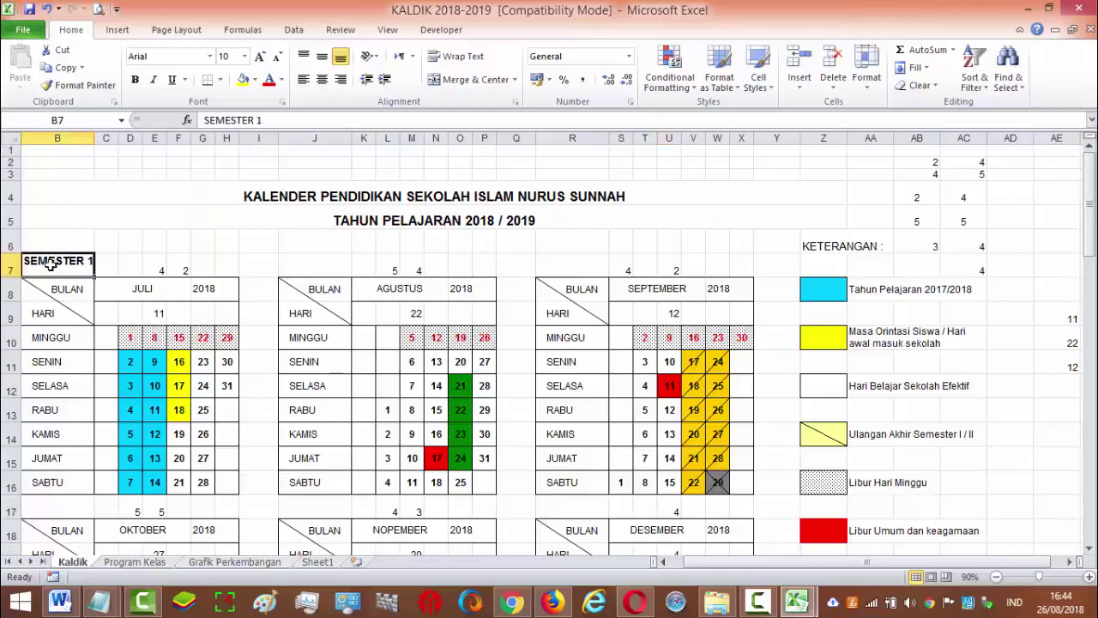
pyautogui.click(233, 243)
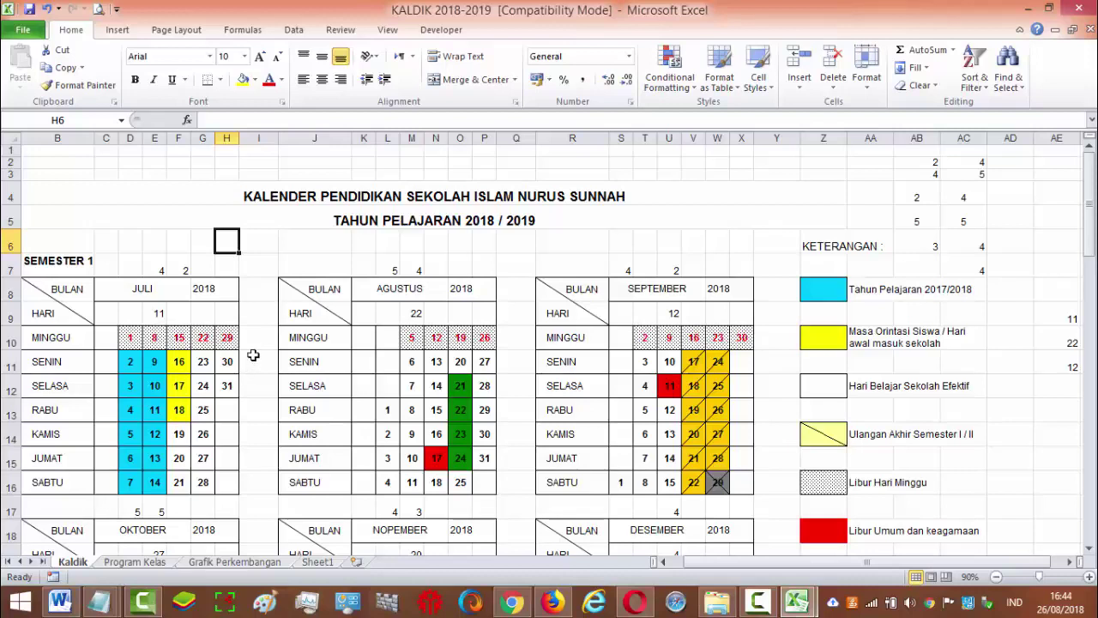
# Count the weeks of July 2018 by going through its date columns in the Semester 1 calendar.
pyautogui.click(148, 340)
pyautogui.click(176, 340)
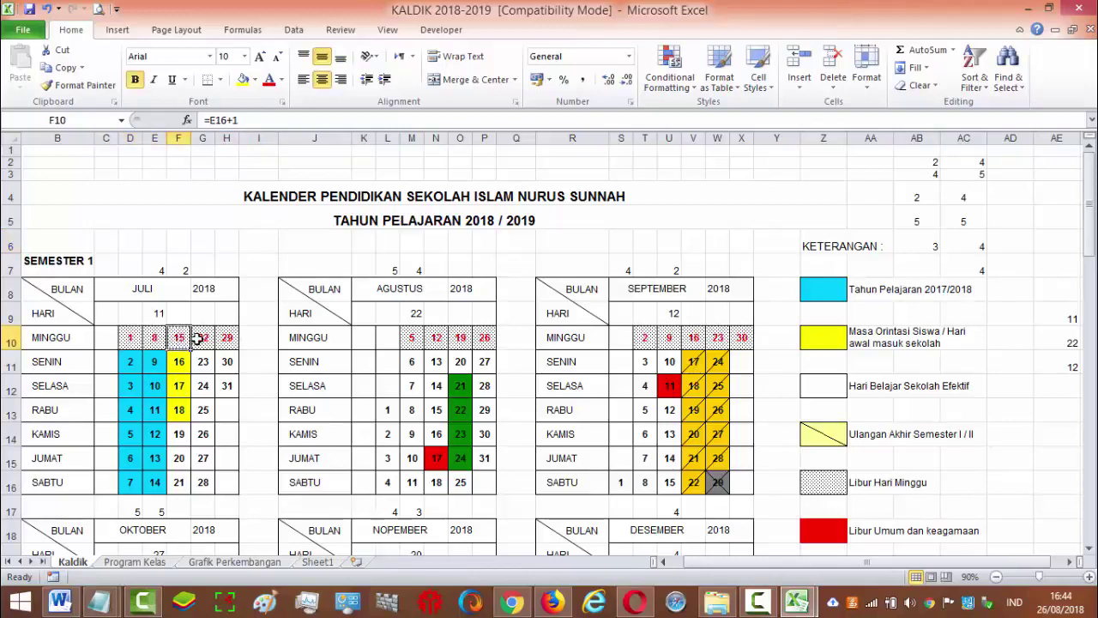
pyautogui.click(199, 336)
pyautogui.click(136, 138)
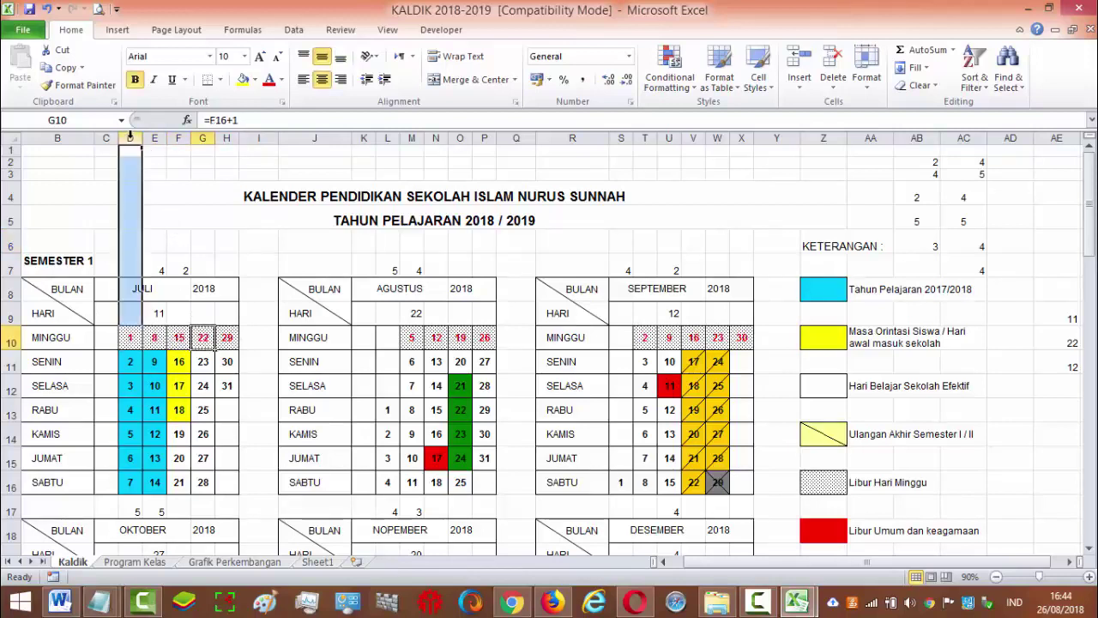
pyautogui.click(153, 138)
pyautogui.click(177, 137)
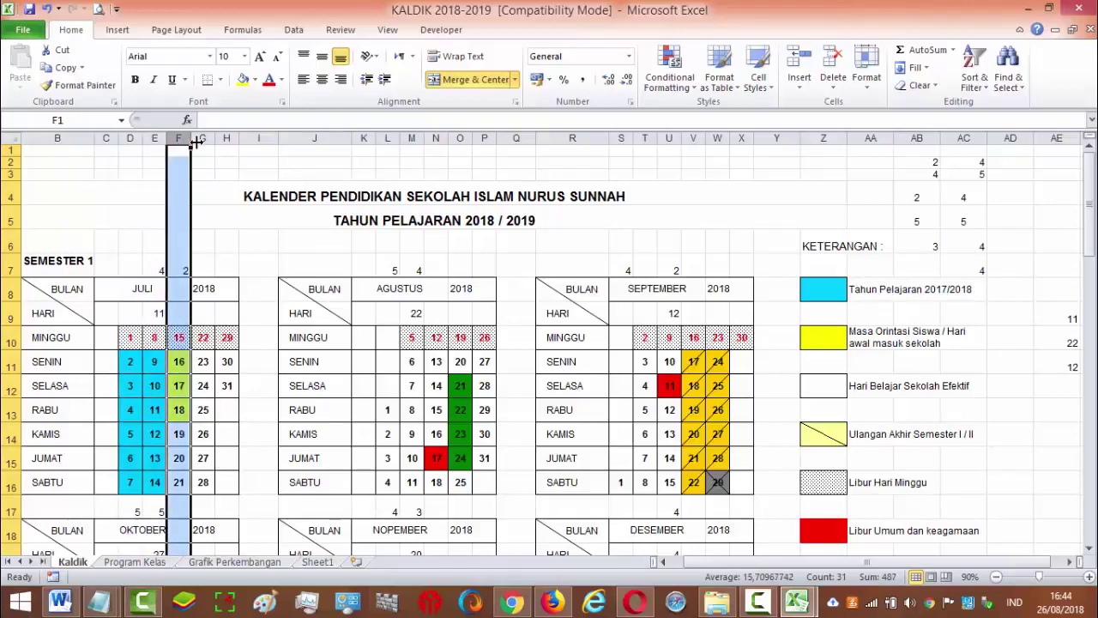
pyautogui.click(202, 137)
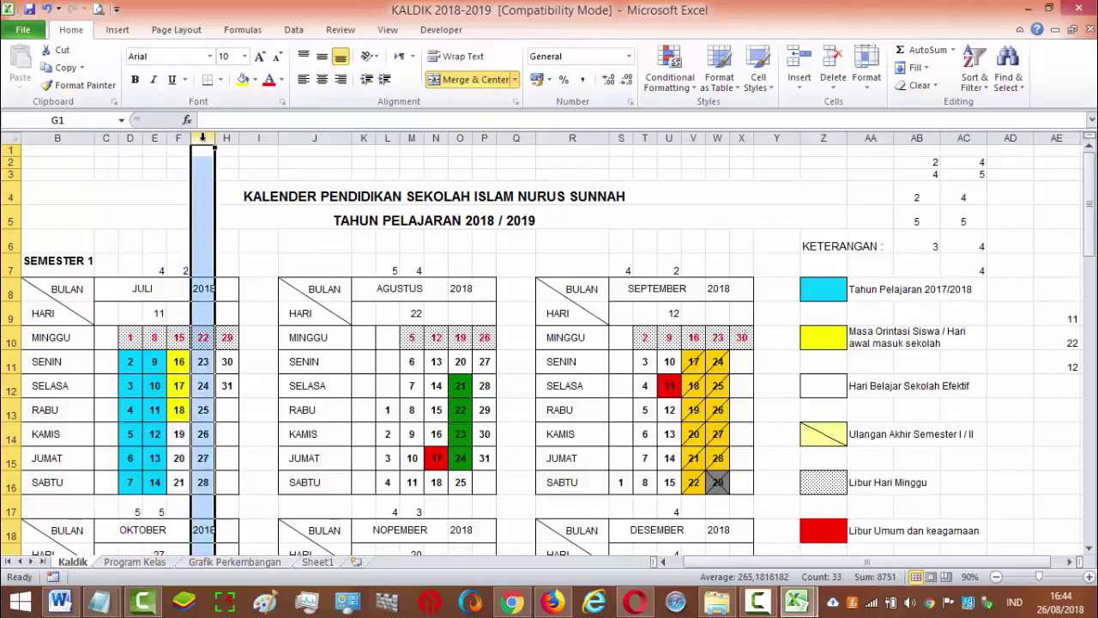
pyautogui.click(226, 138)
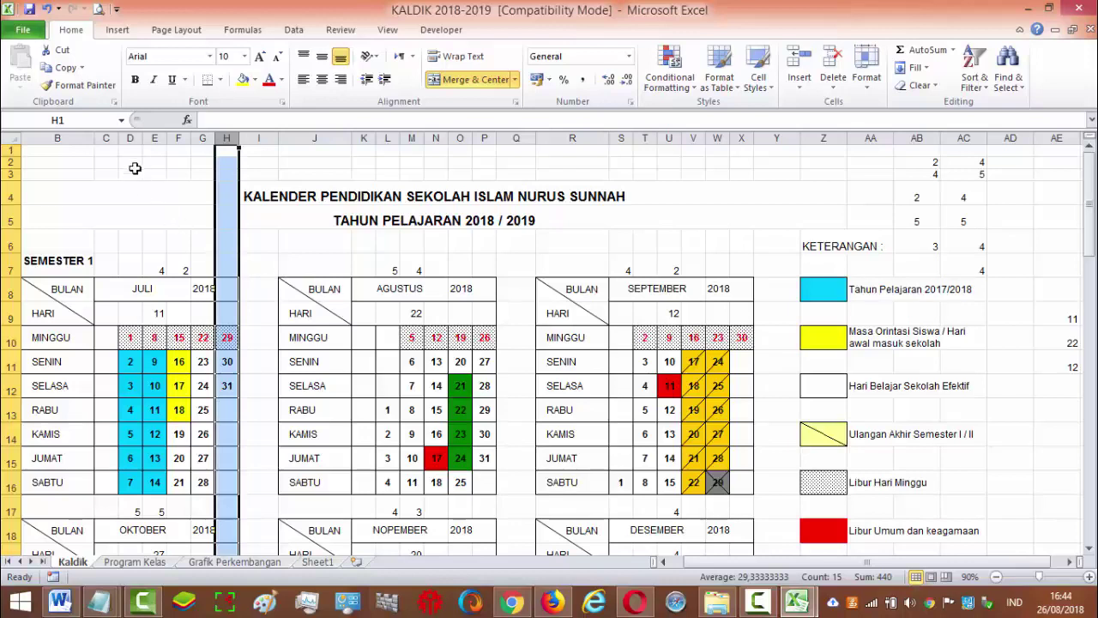
pyautogui.click(130, 139)
pyautogui.click(155, 138)
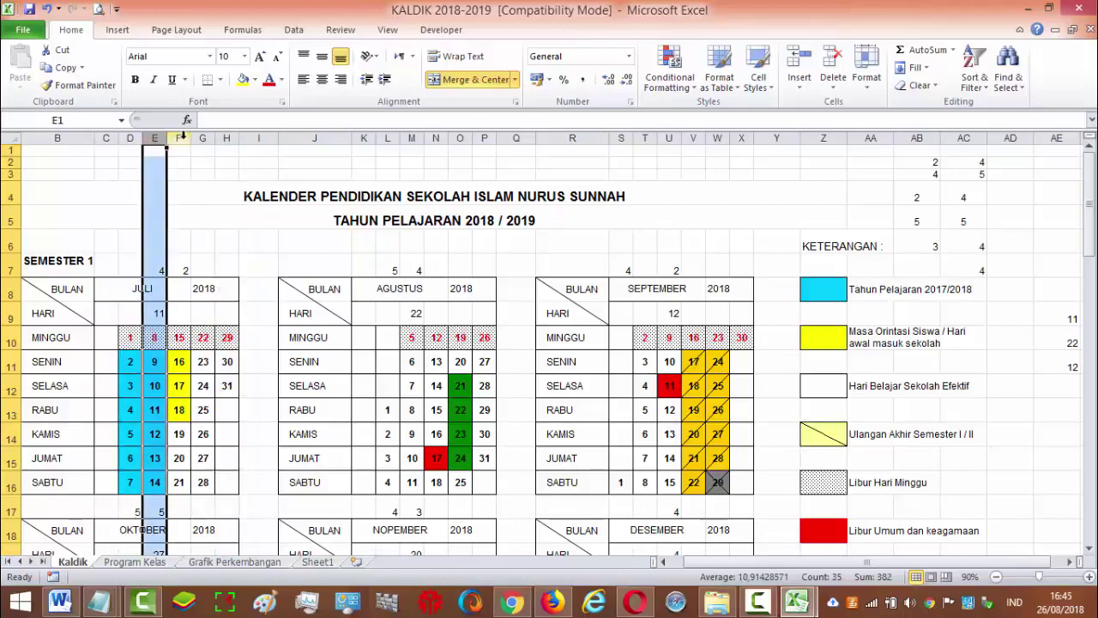
pyautogui.click(181, 137)
pyautogui.click(200, 137)
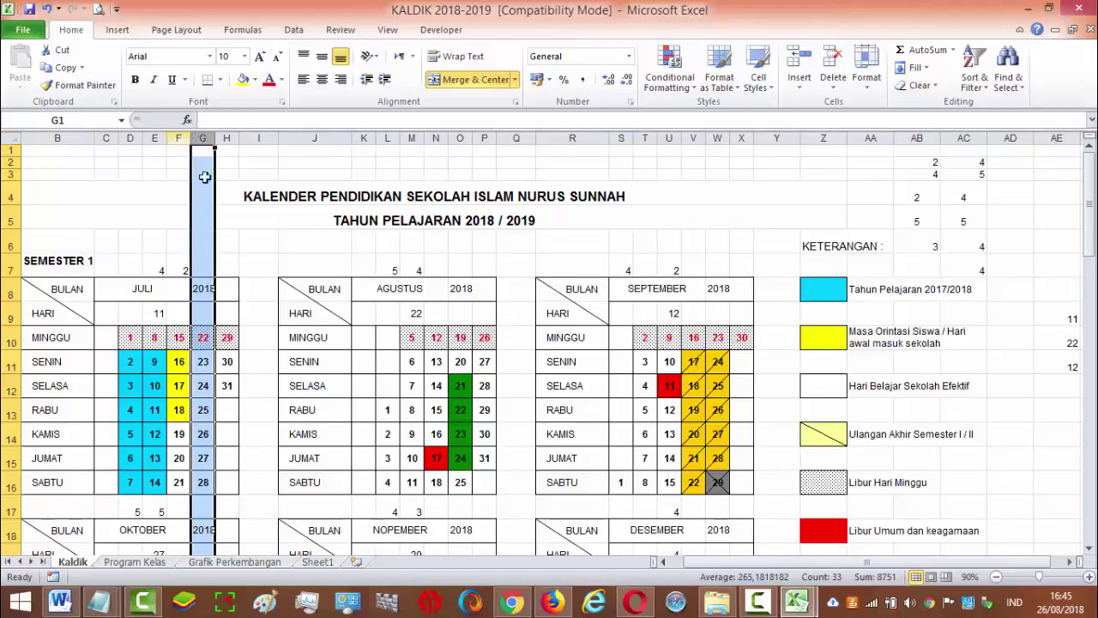
# Count the weeks of August 2018 by going through its date columns in the calendar, comparing them with July's.
pyautogui.click(363, 338)
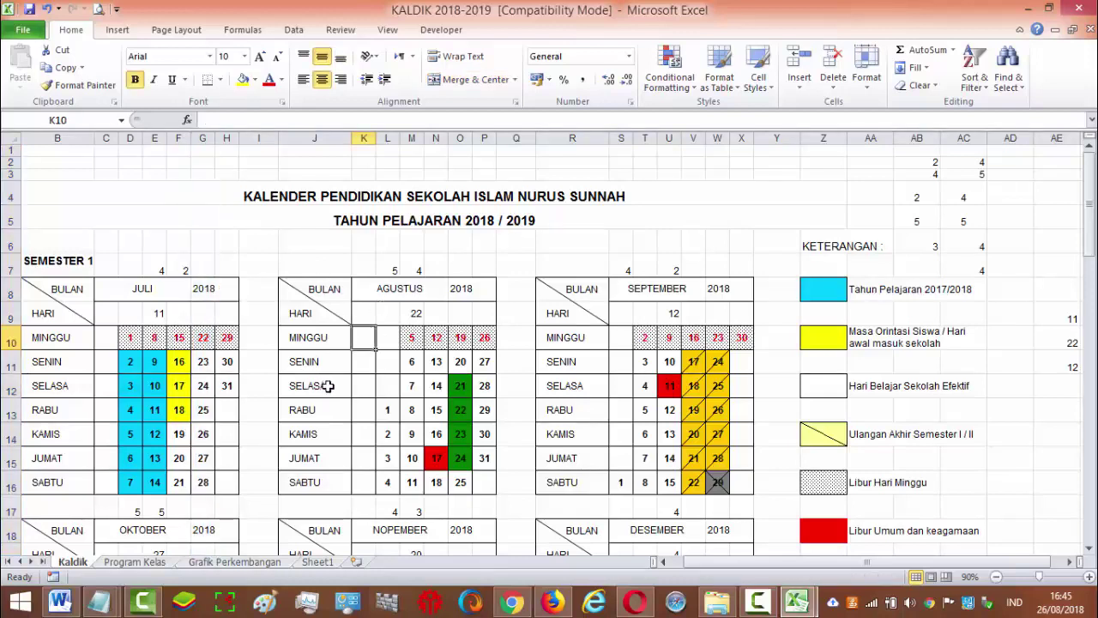
pyautogui.click(387, 138)
pyautogui.click(413, 138)
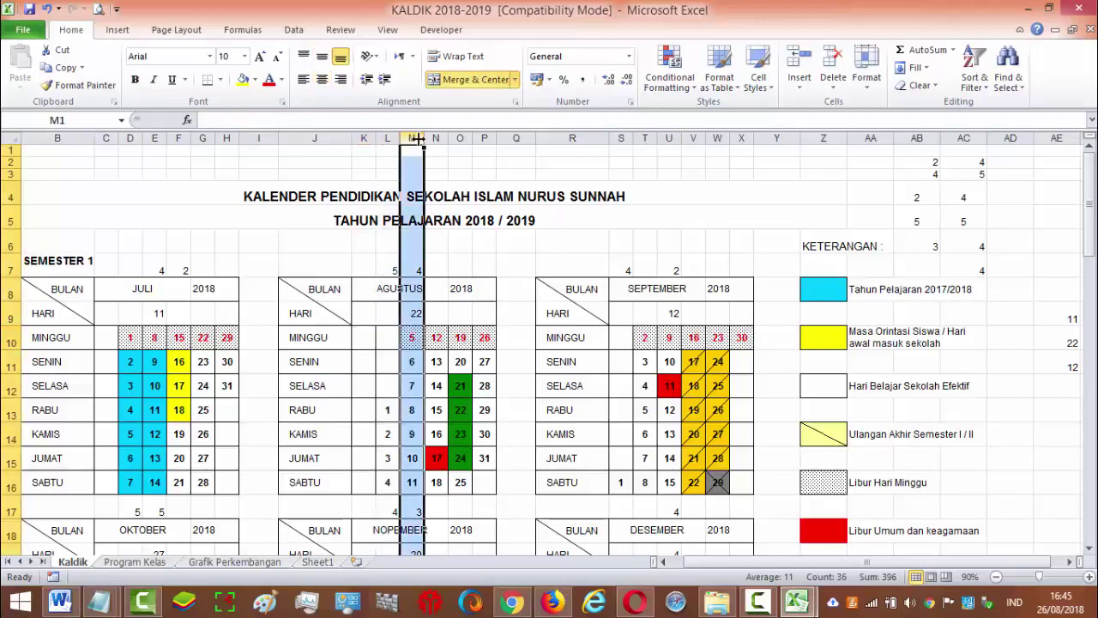
pyautogui.click(436, 138)
pyautogui.click(460, 138)
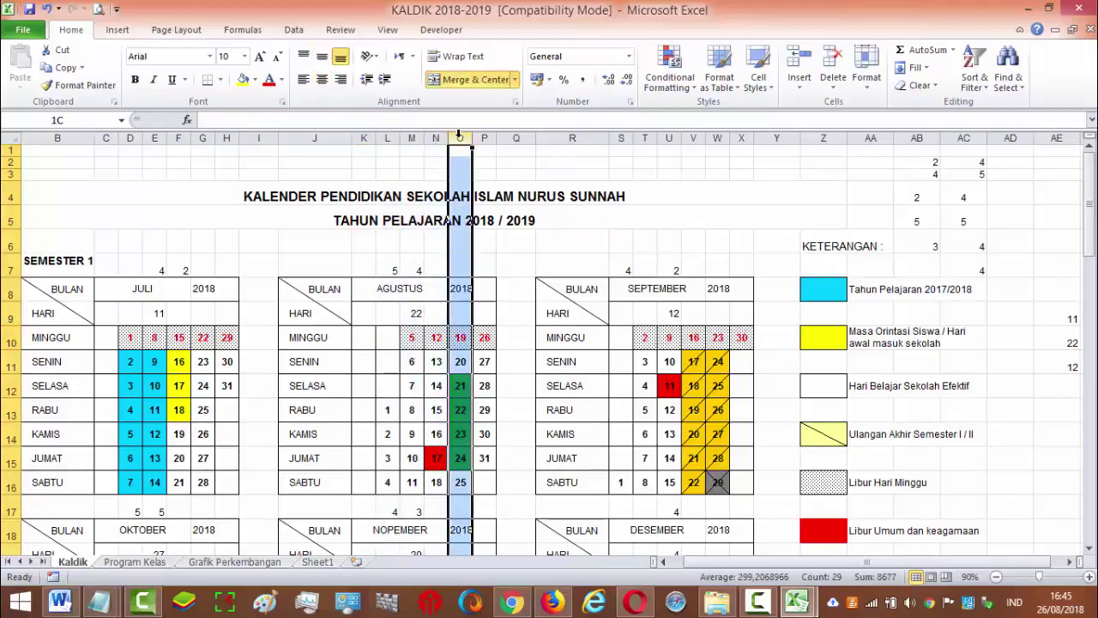
pyautogui.click(484, 138)
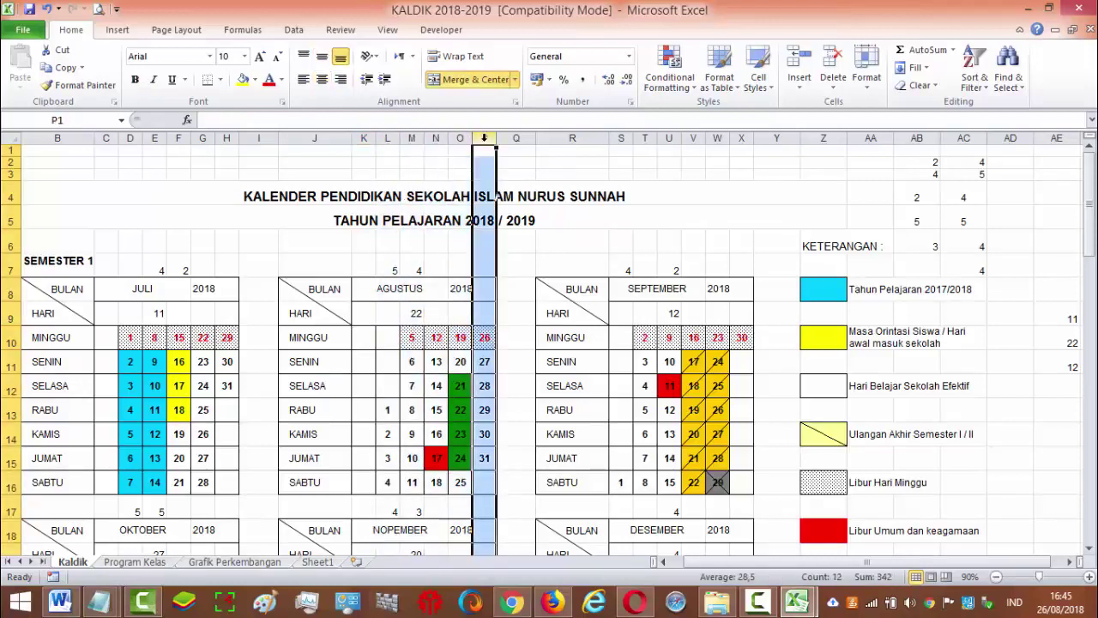
pyautogui.click(387, 138)
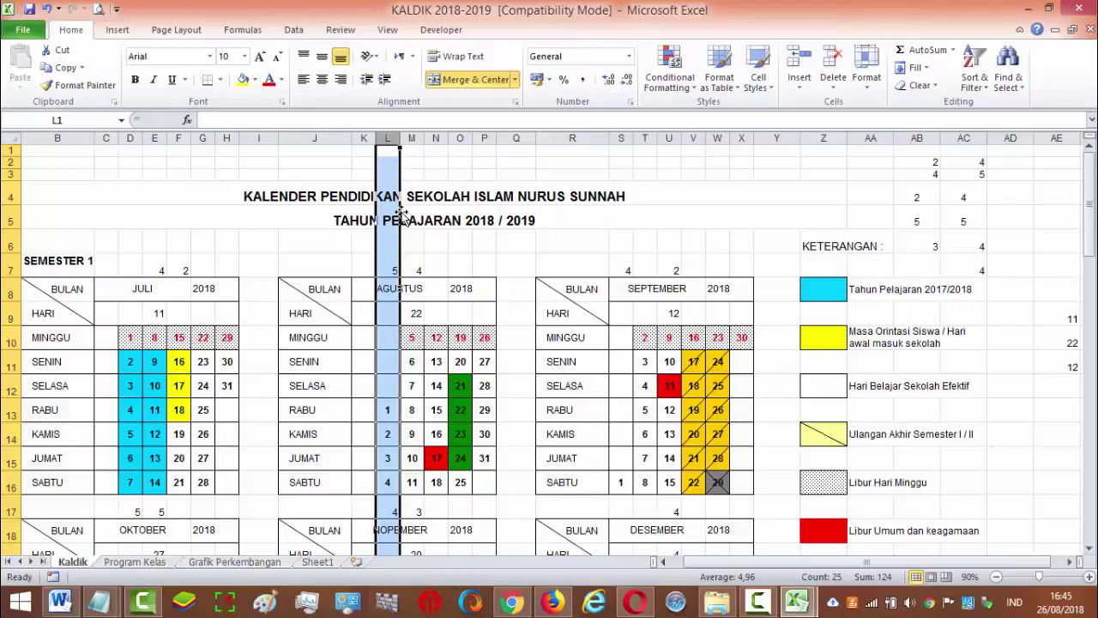
pyautogui.click(411, 137)
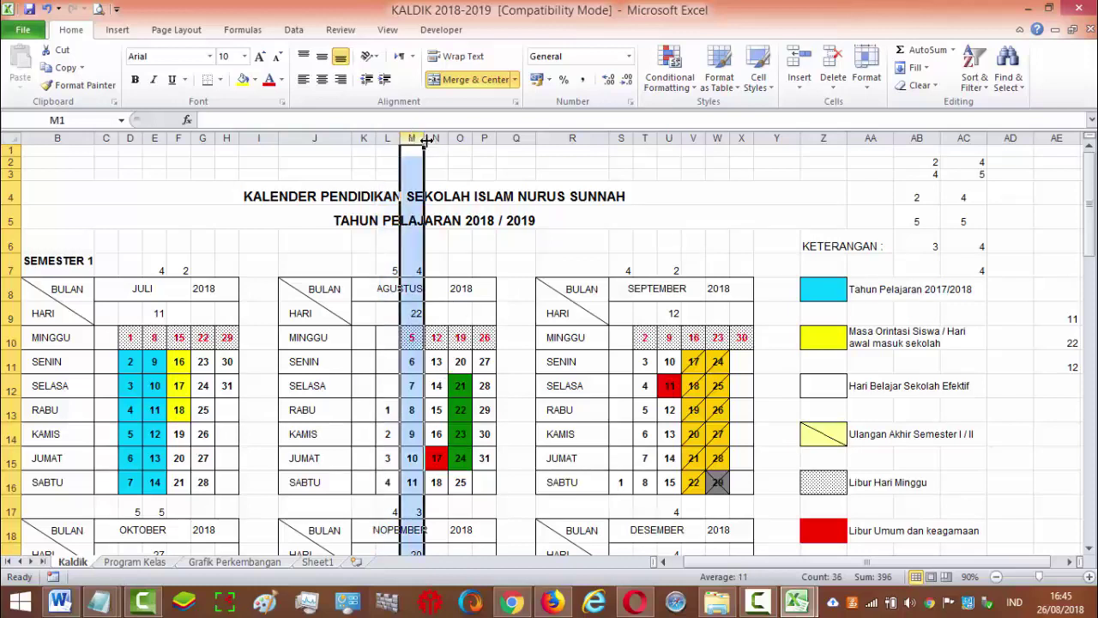
pyautogui.click(435, 137)
pyautogui.click(459, 139)
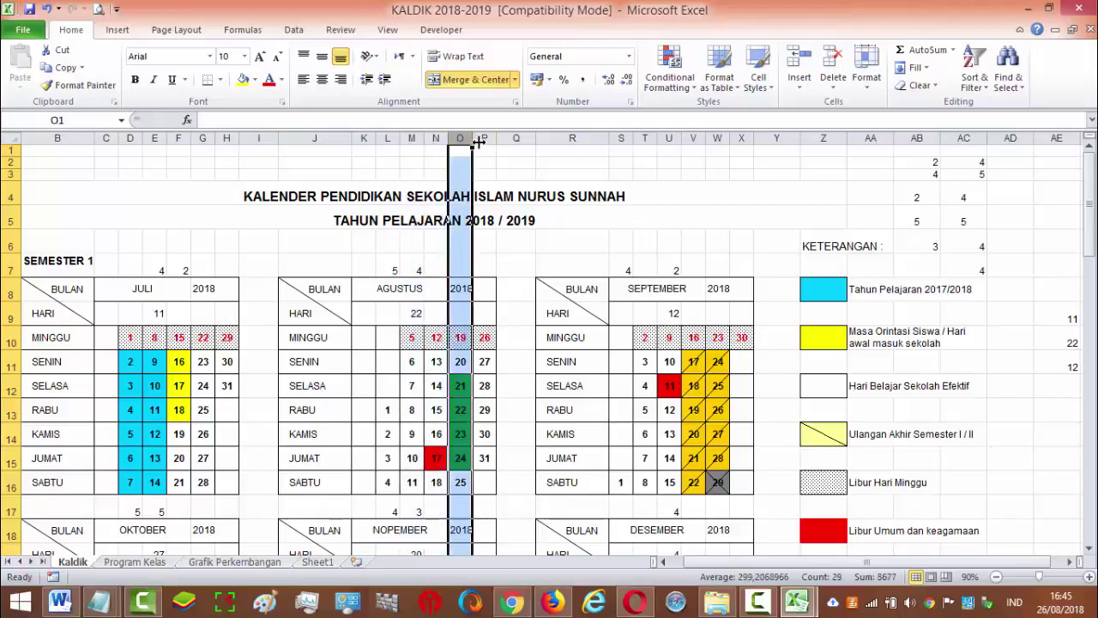
pyautogui.click(485, 137)
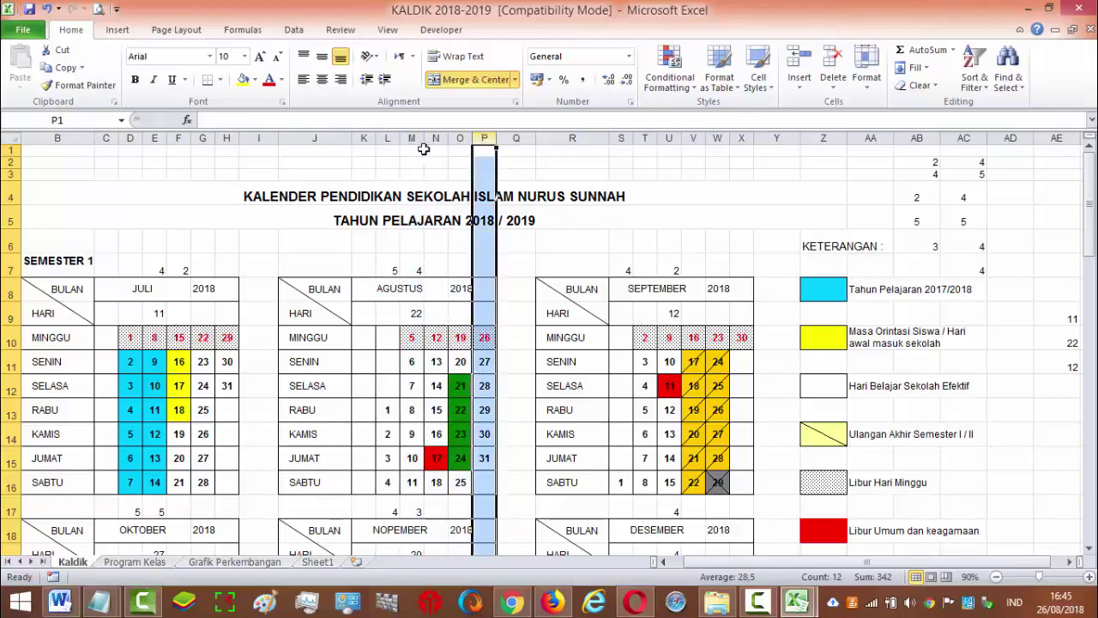
pyautogui.click(155, 137)
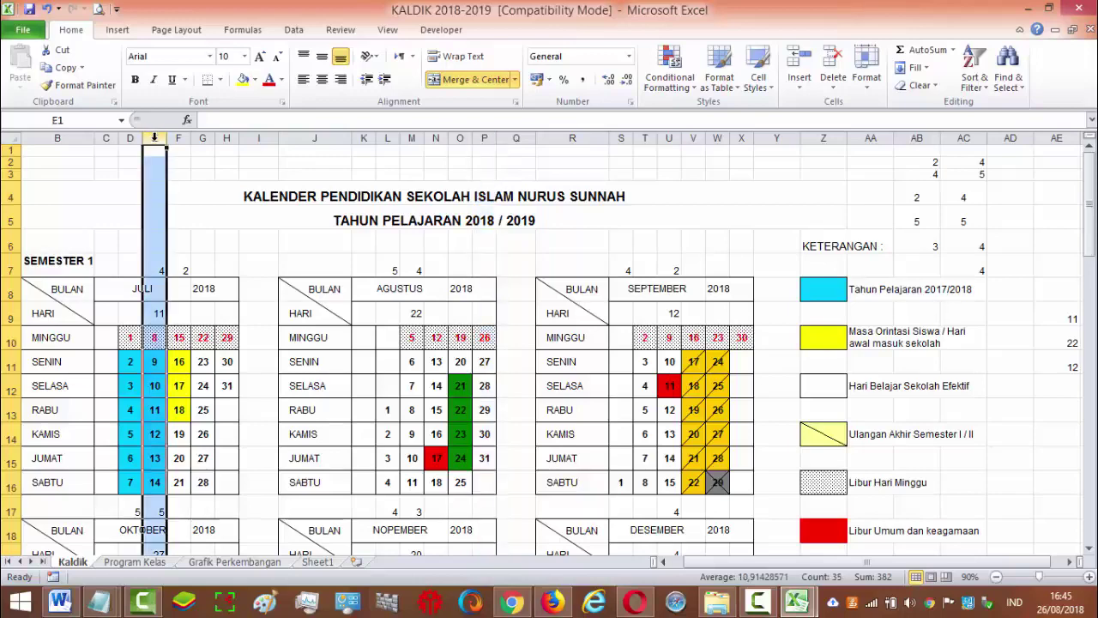
pyautogui.click(390, 137)
# In the PERHITUNGAN PROMES PRAKARYA workbook, enter 4 for Juli 2018 and 5 for Agustus 2018 under Banyak Minggu.
pyautogui.moveTo(800, 603)
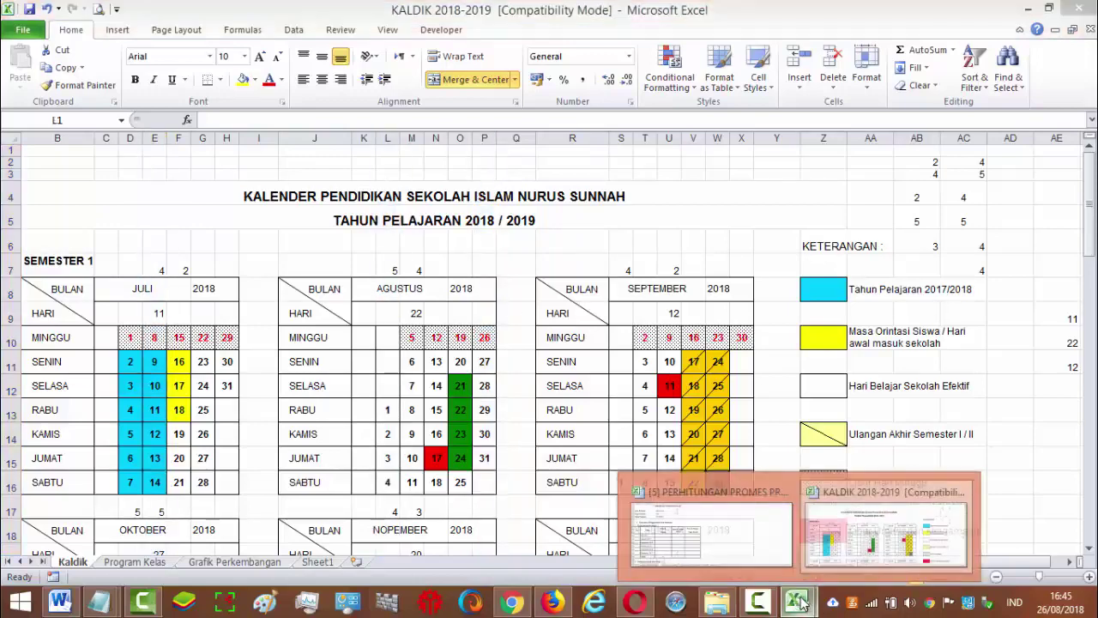
pyautogui.click(711, 532)
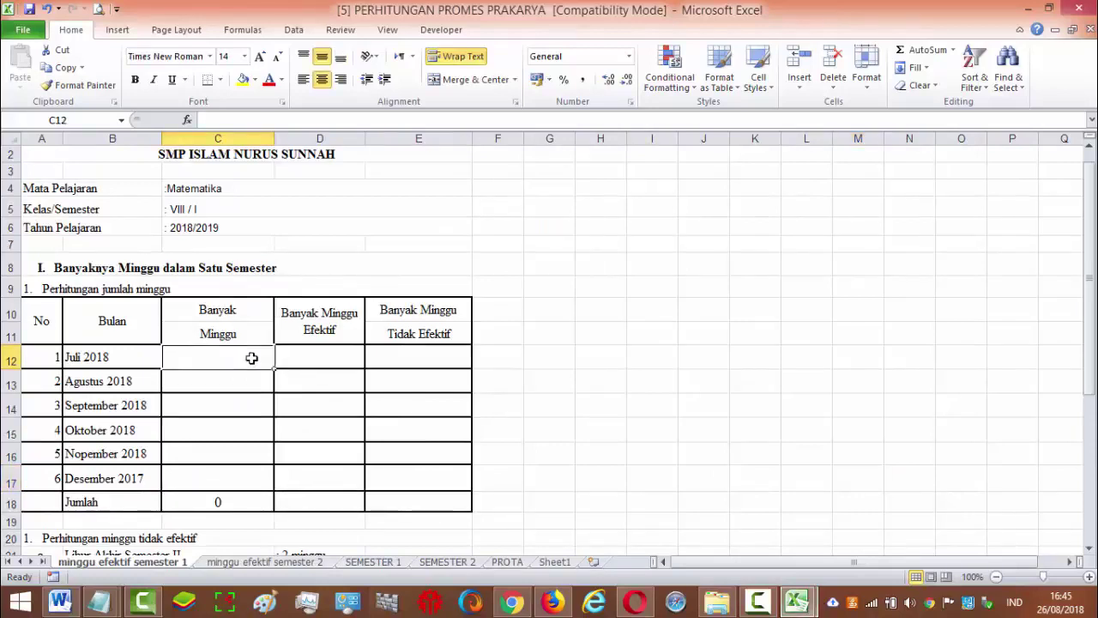
pyautogui.write('4')
pyautogui.click(230, 381)
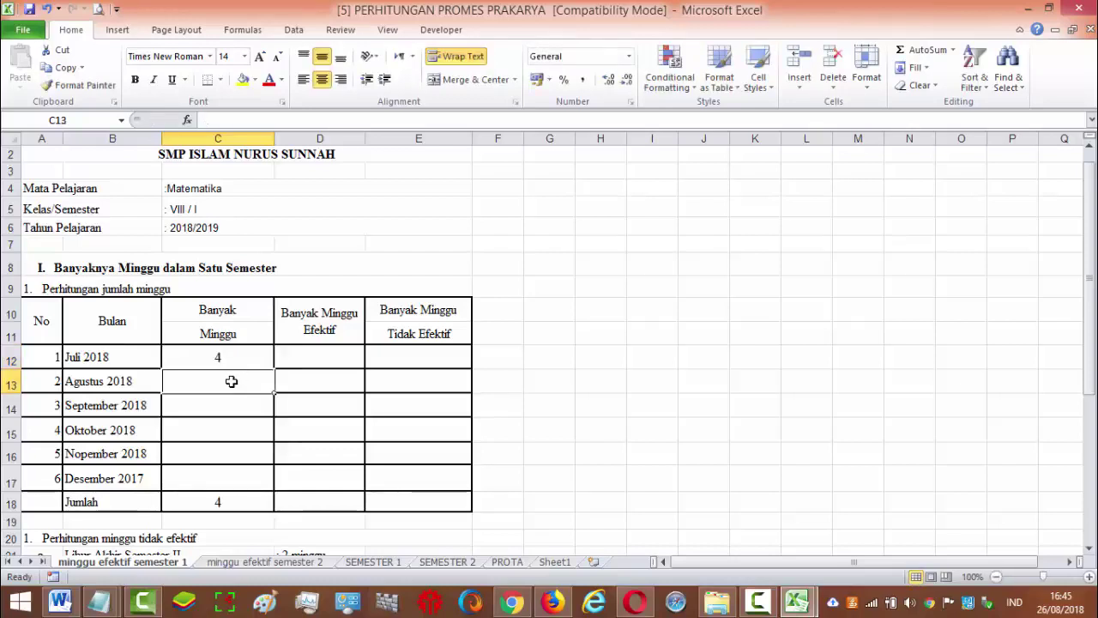
pyautogui.write('5')
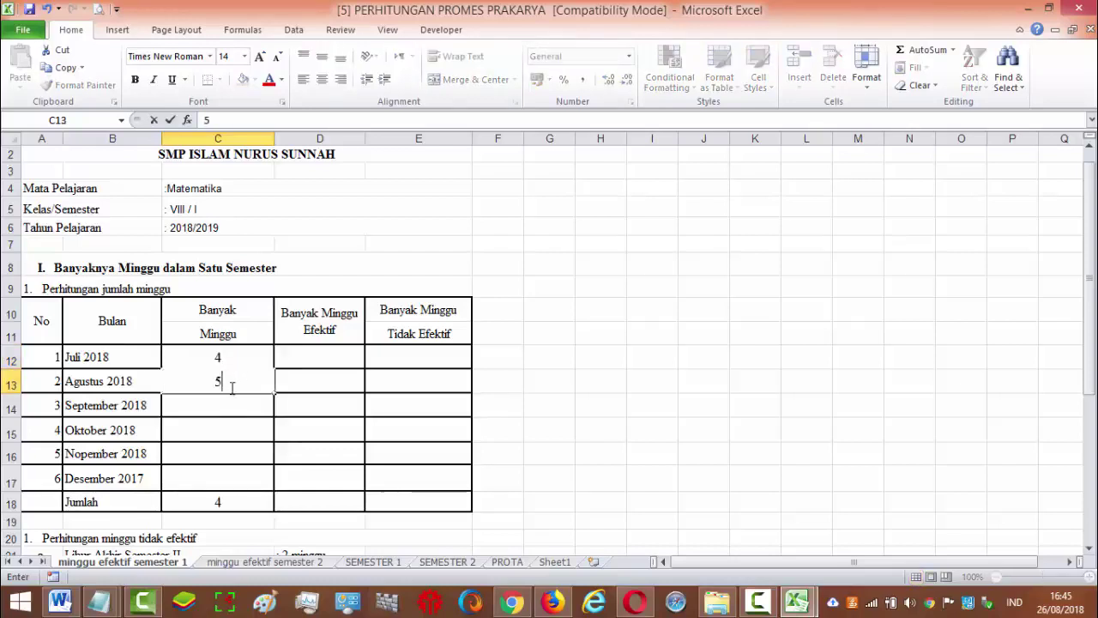
pyautogui.click(241, 479)
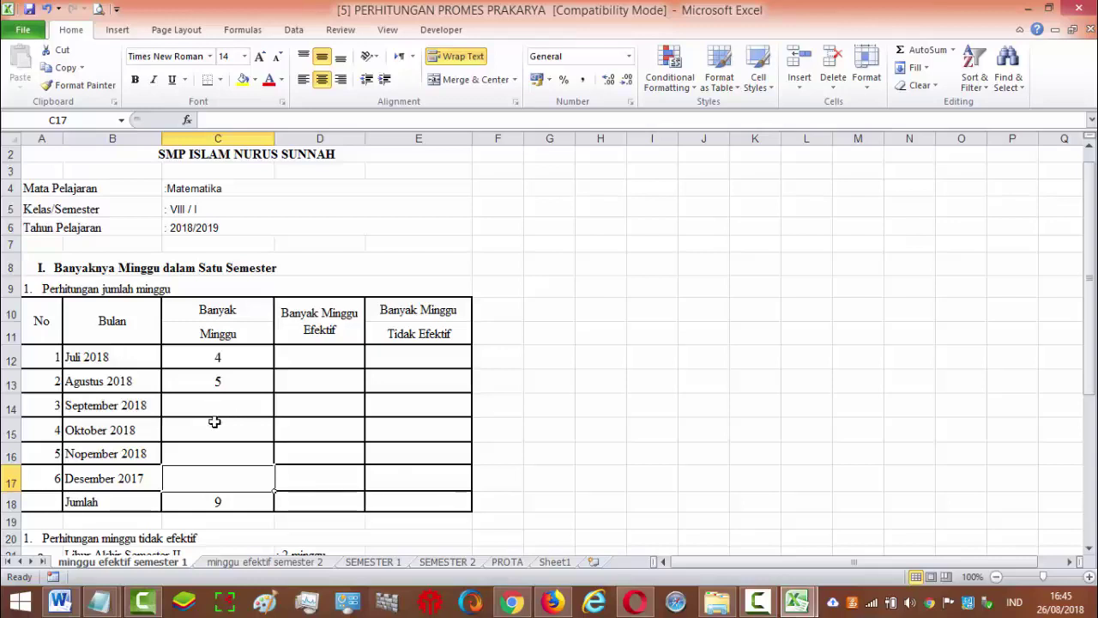
# Return to the KALDIK 2018-2019 workbook and count the September 2018 weeks column by column.
pyautogui.click(799, 600)
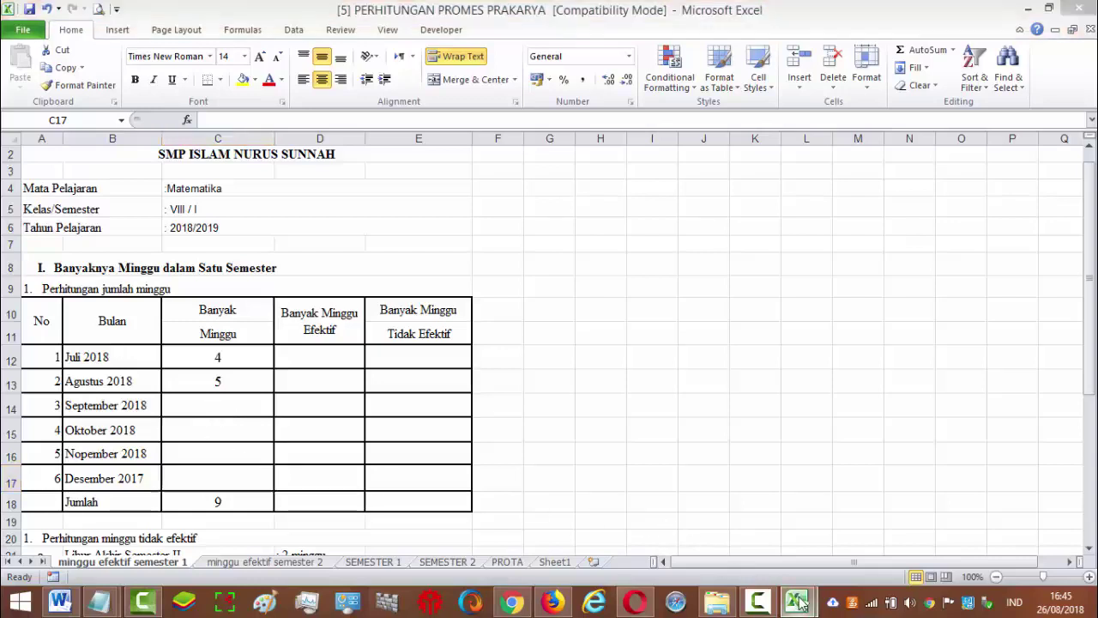
pyautogui.click(871, 553)
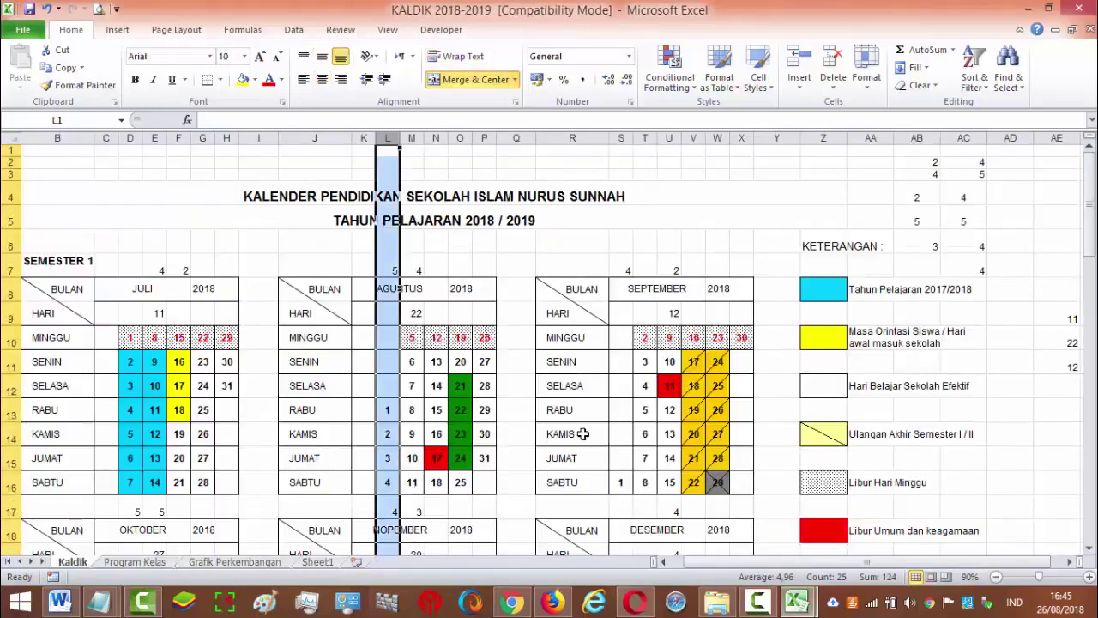
pyautogui.click(624, 139)
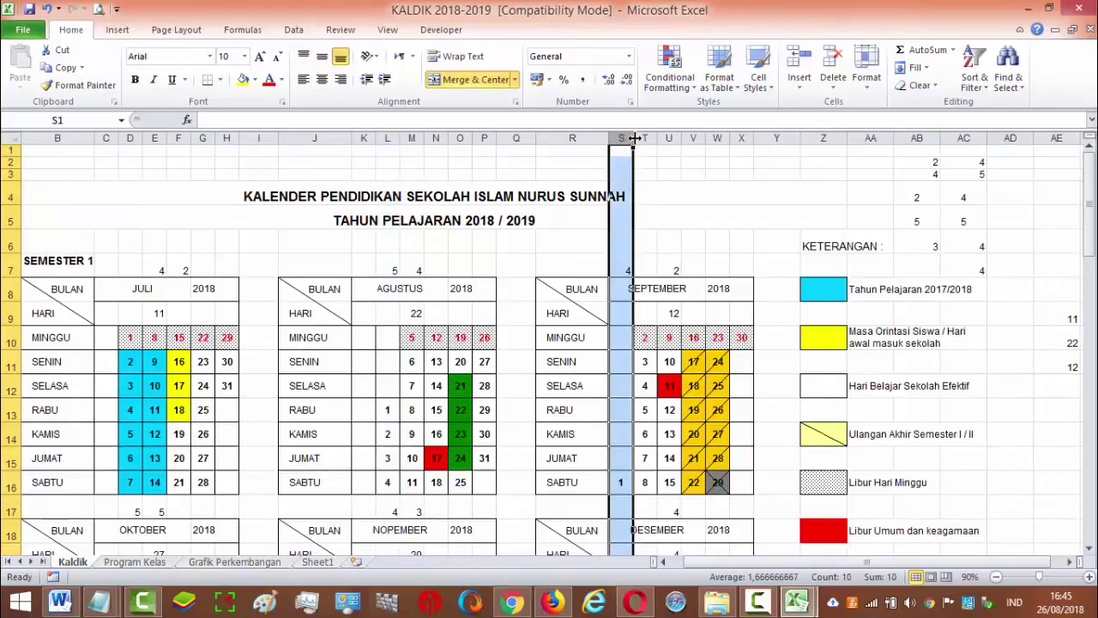
pyautogui.click(644, 139)
pyautogui.click(668, 139)
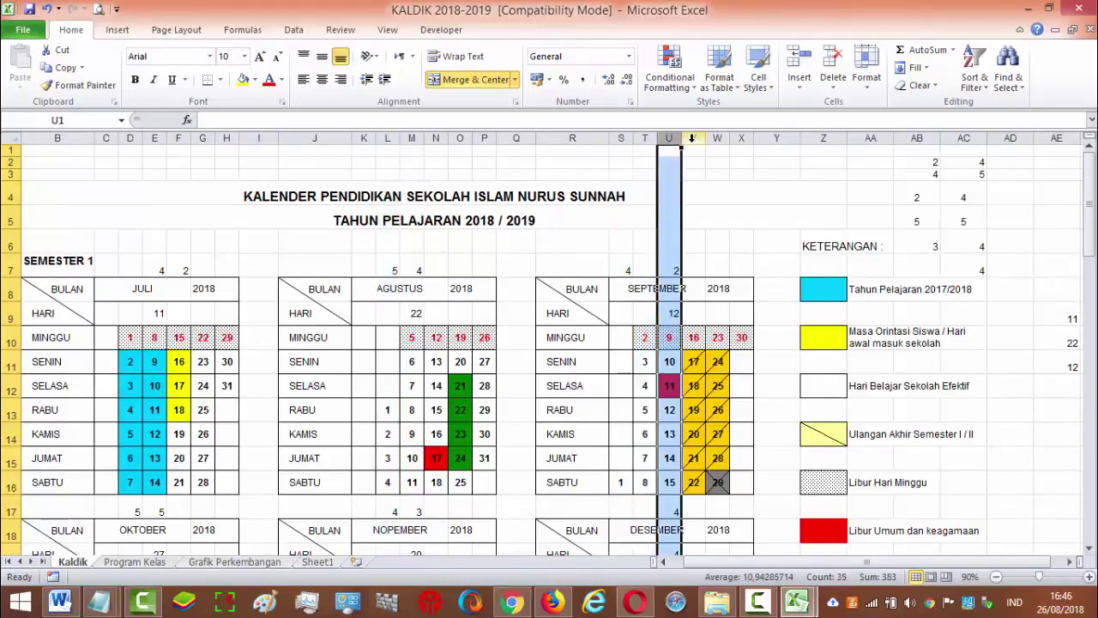
pyautogui.click(692, 138)
pyautogui.click(718, 139)
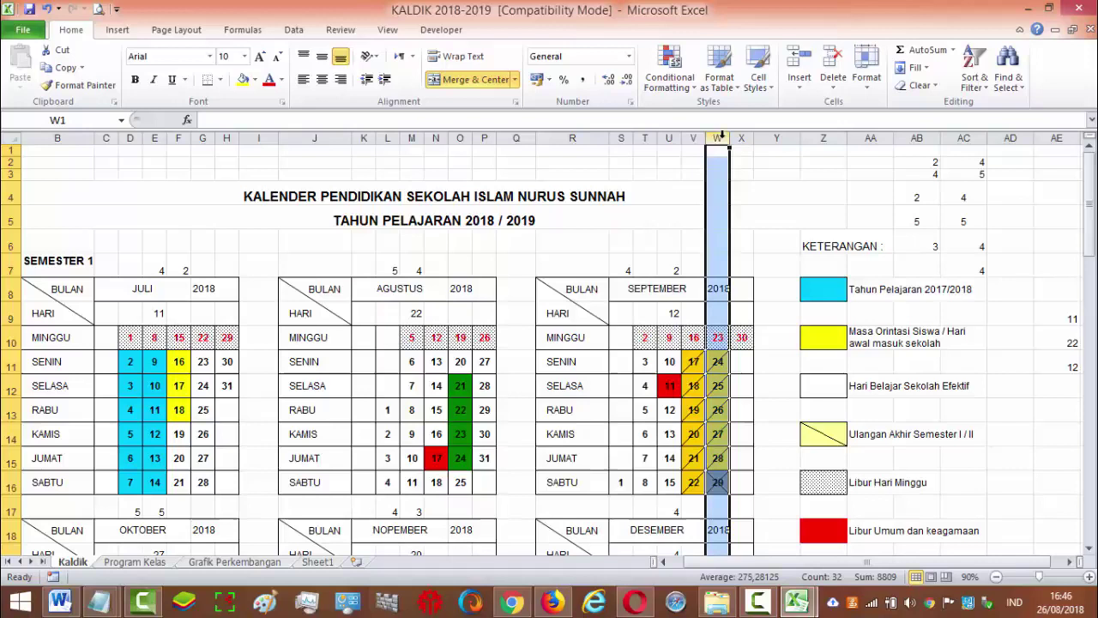
pyautogui.click(624, 138)
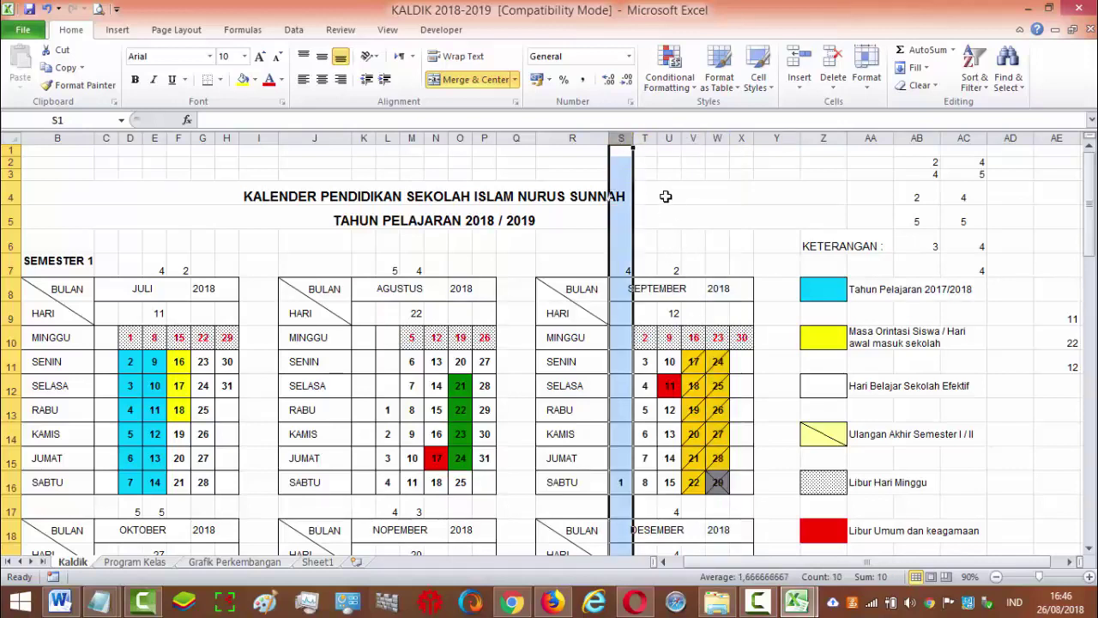
# Back in the PERHITUNGAN PROMES PRAKARYA workbook, enter 4 under Banyak Minggu for September 2018.
pyautogui.moveTo(796, 600)
pyautogui.click(678, 514)
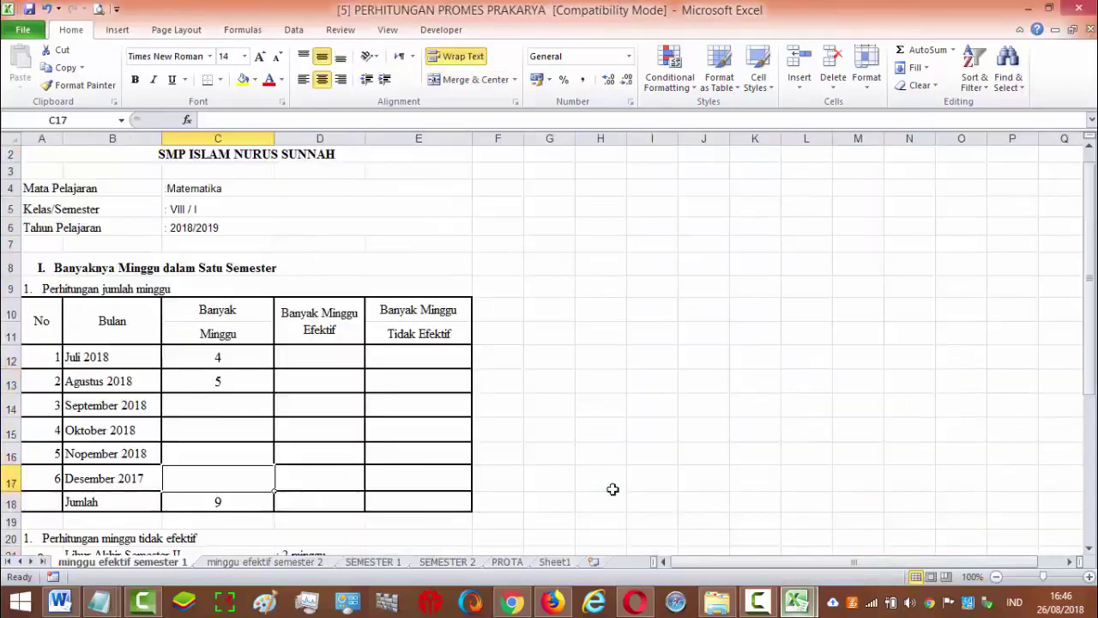
pyautogui.click(204, 407)
pyautogui.write('4')
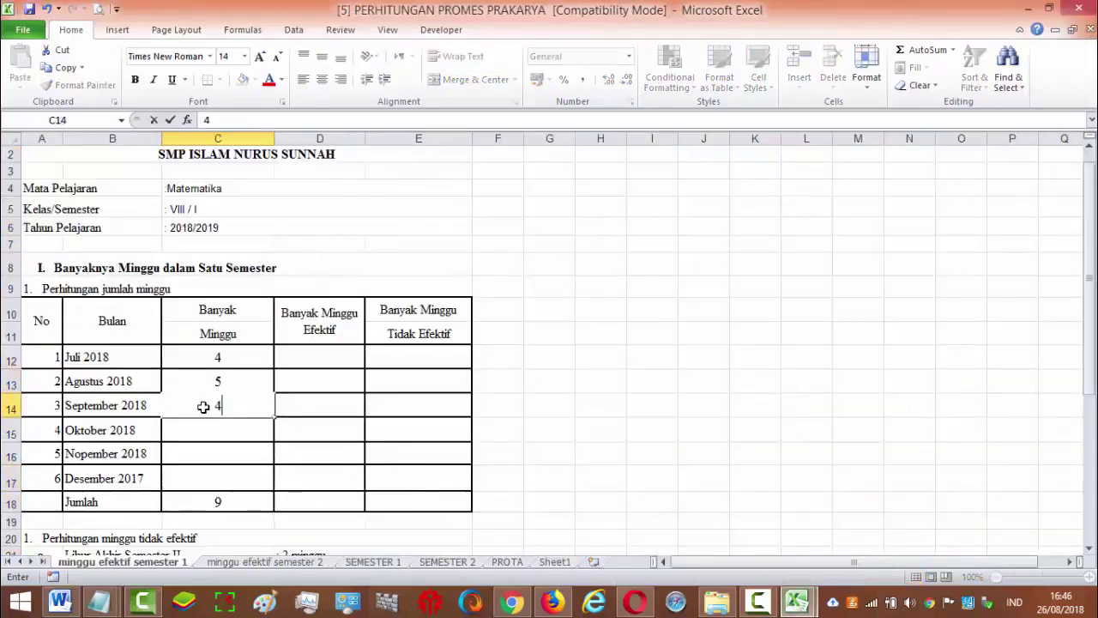
# Switch to the KALDIK 2018-2019 workbook and recheck the September 2018 weeks, date column by date column.
pyautogui.moveTo(796, 601)
pyautogui.click(821, 508)
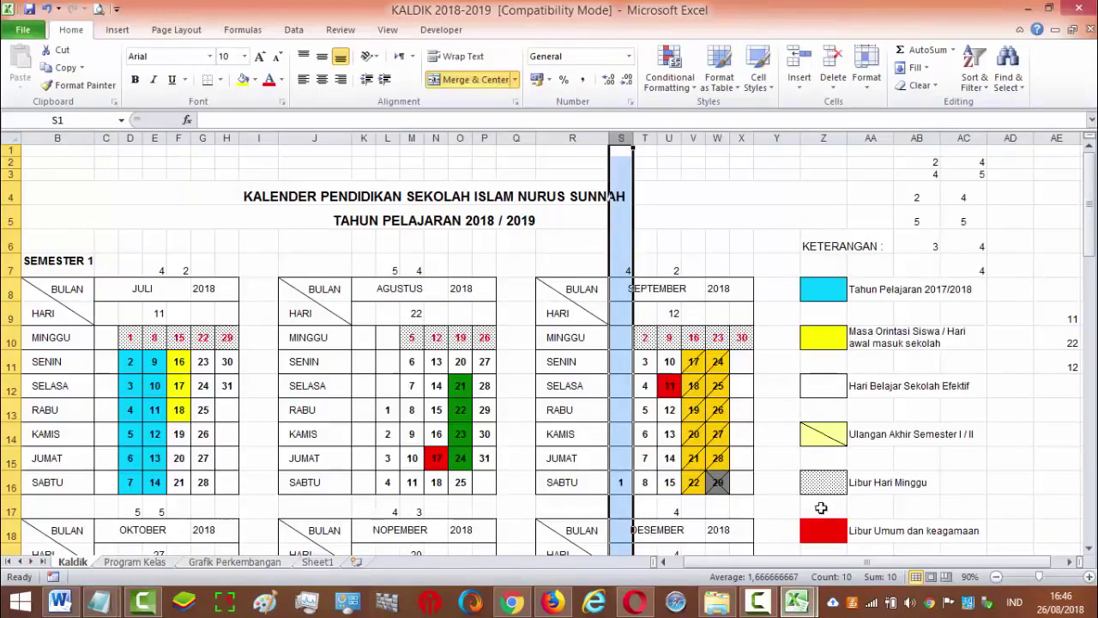
pyautogui.click(646, 139)
pyautogui.click(671, 139)
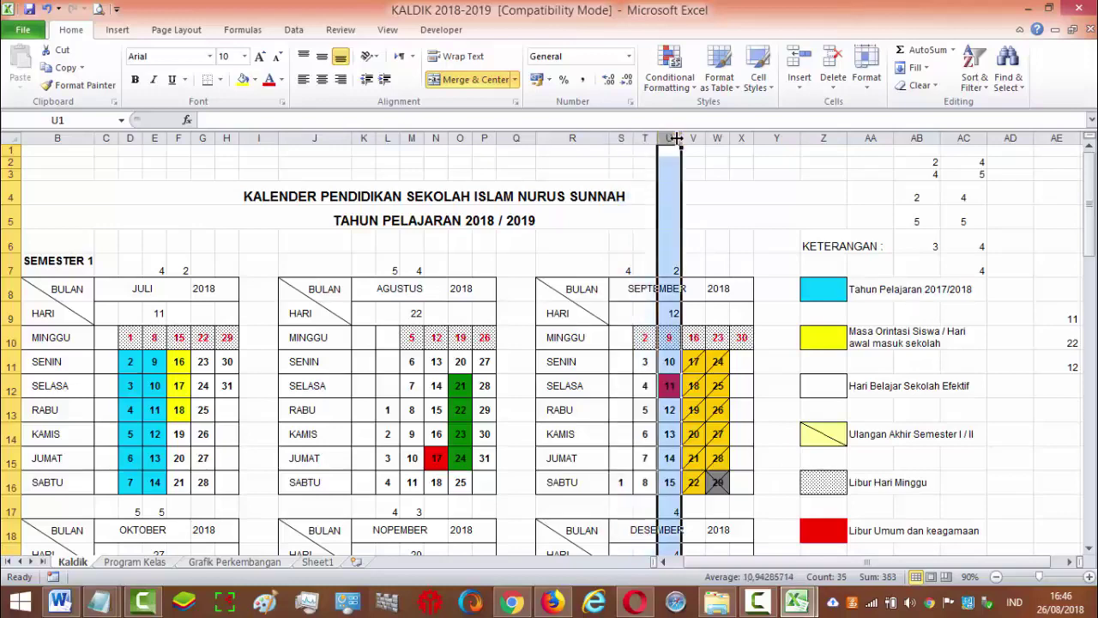
pyautogui.click(692, 139)
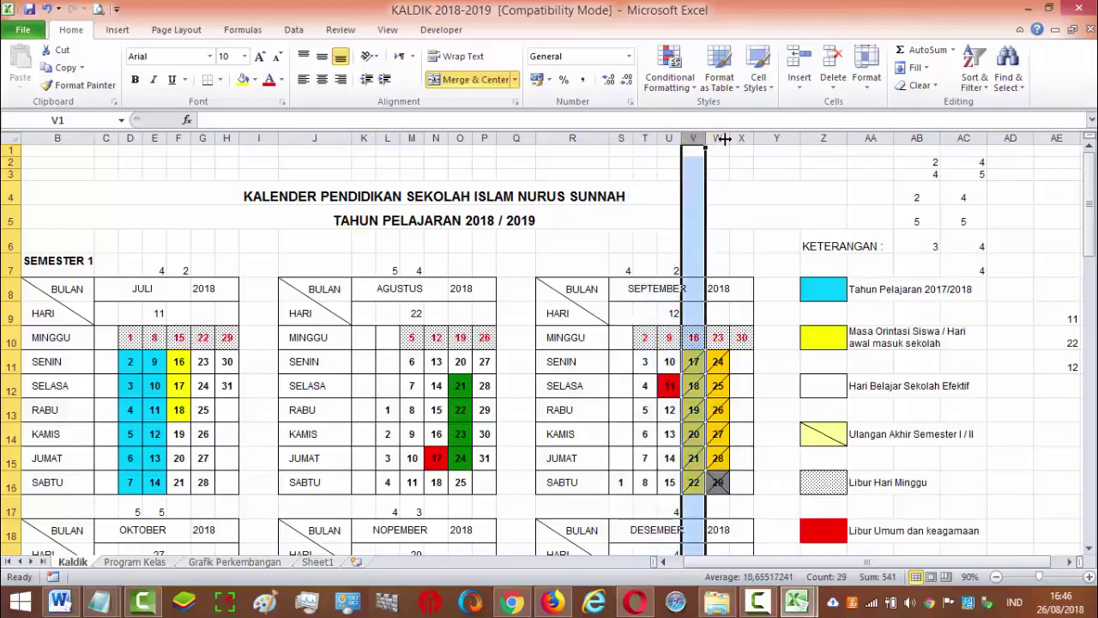
pyautogui.click(717, 138)
# Count the October 2018 weeks in the calendar by going through each of the month's date columns.
pyautogui.scroll(-3, 454, 293)
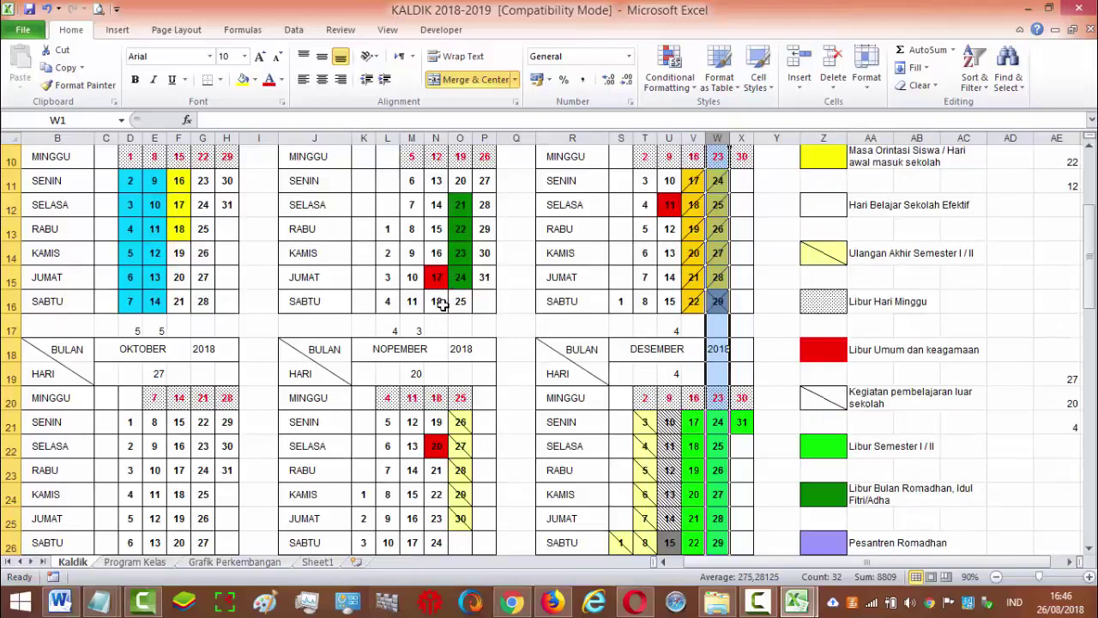
pyautogui.click(129, 138)
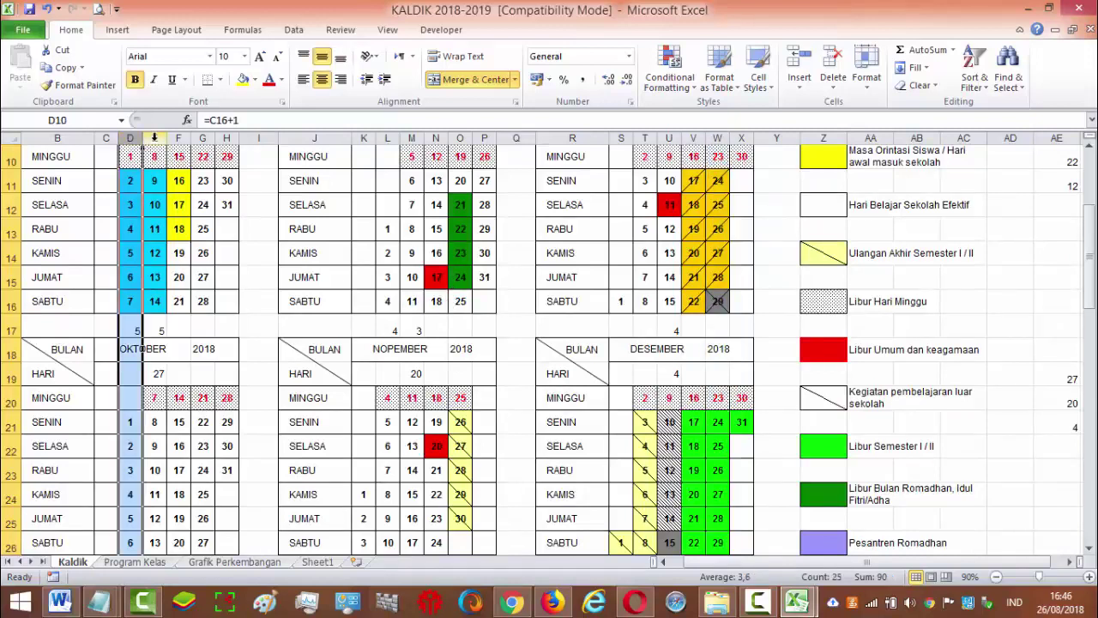
pyautogui.click(156, 138)
pyautogui.click(178, 138)
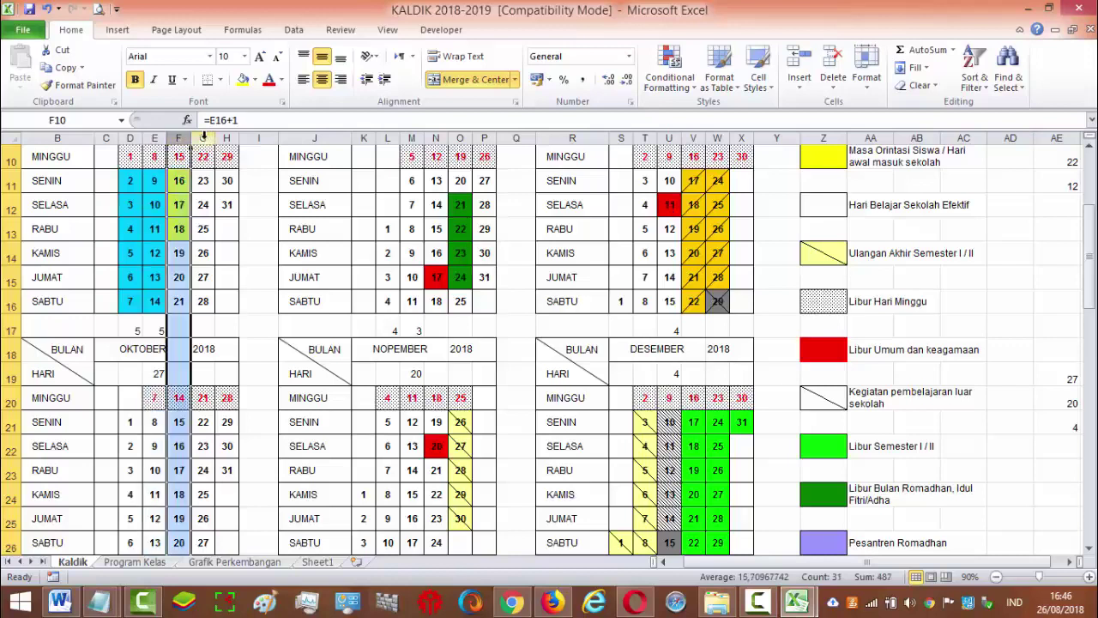
pyautogui.click(203, 138)
pyautogui.click(227, 138)
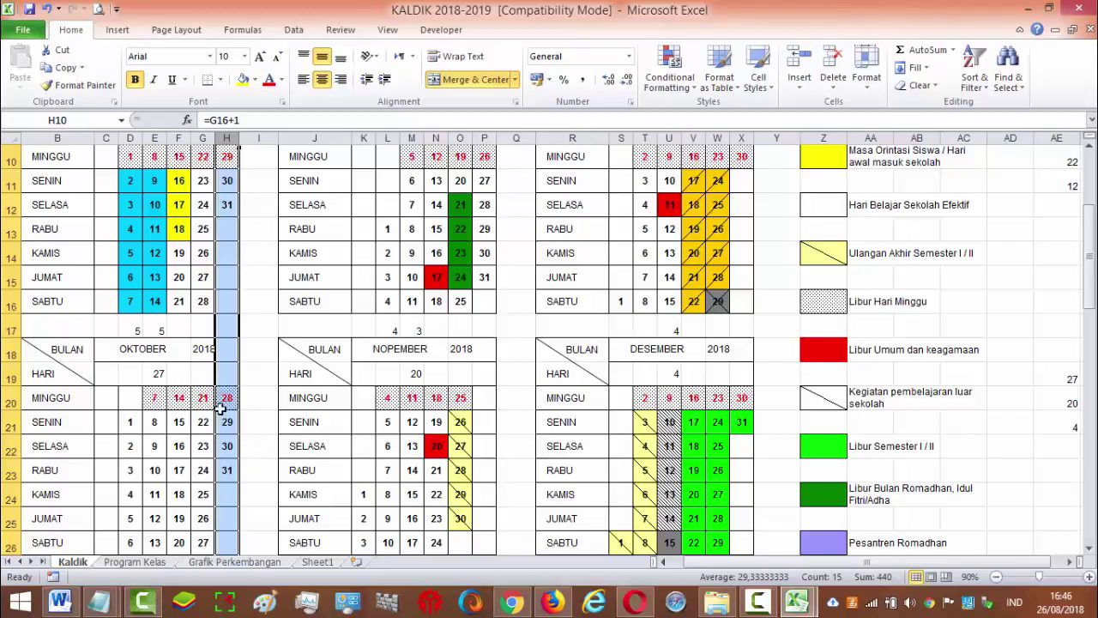
# Return to the PERHITUNGAN PROMES PRAKARYA workbook and enter 5 under Banyak Minggu for Oktober 2018.
pyautogui.click(797, 600)
pyautogui.click(782, 571)
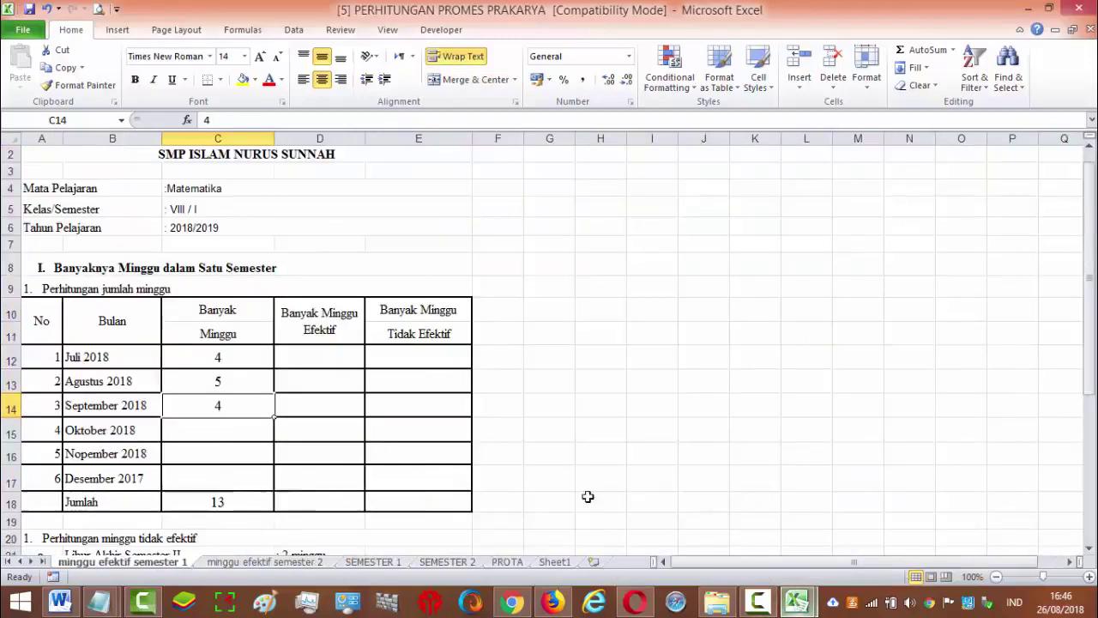
pyautogui.click(234, 430)
pyautogui.write('5')
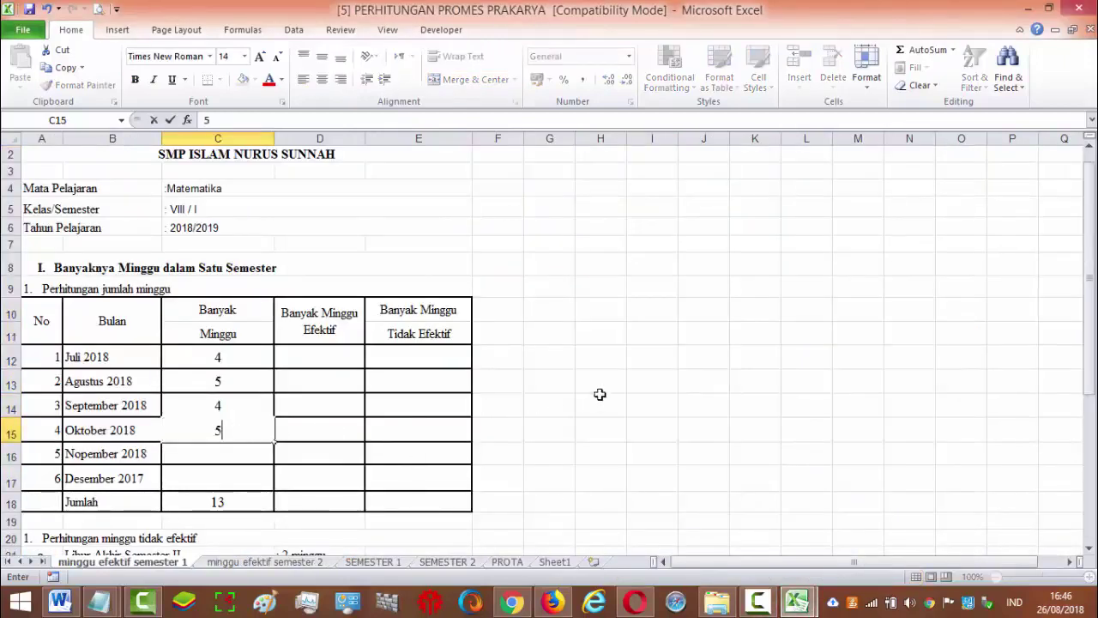
pyautogui.click(628, 387)
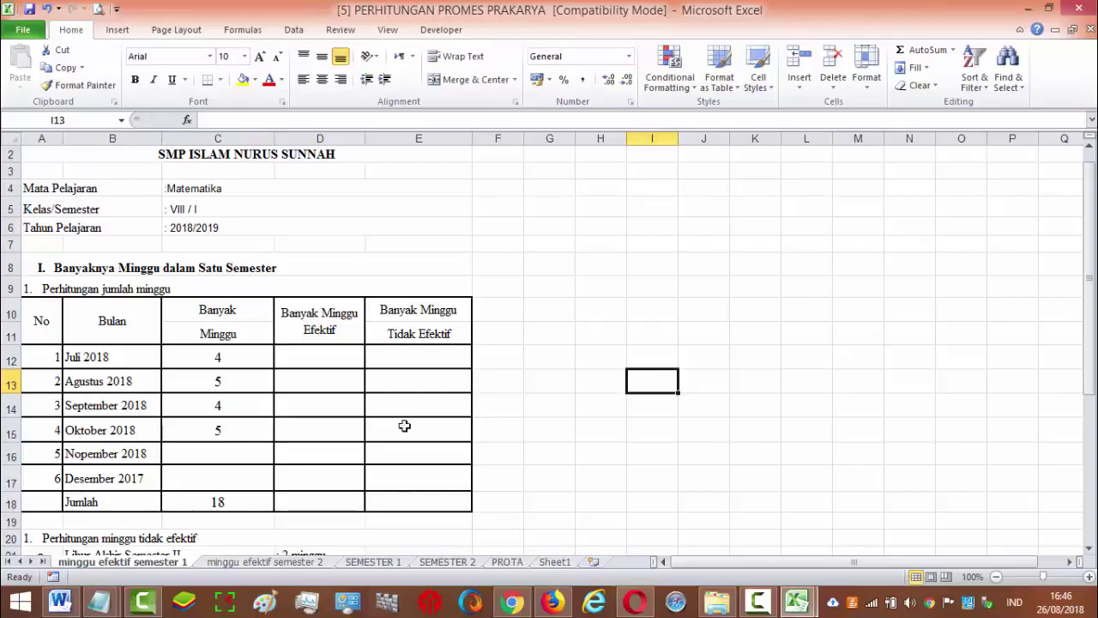
# Switch to the KALDIK 2018-2019 workbook and count the November 2018 weeks column by column.
pyautogui.click(797, 600)
pyautogui.click(891, 534)
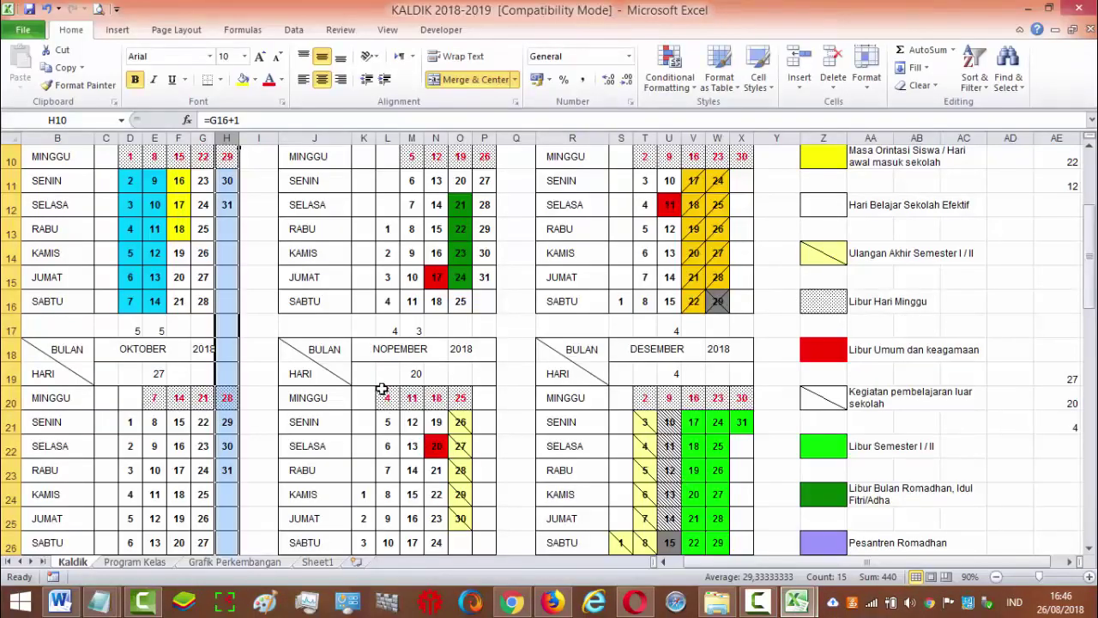
pyautogui.click(364, 138)
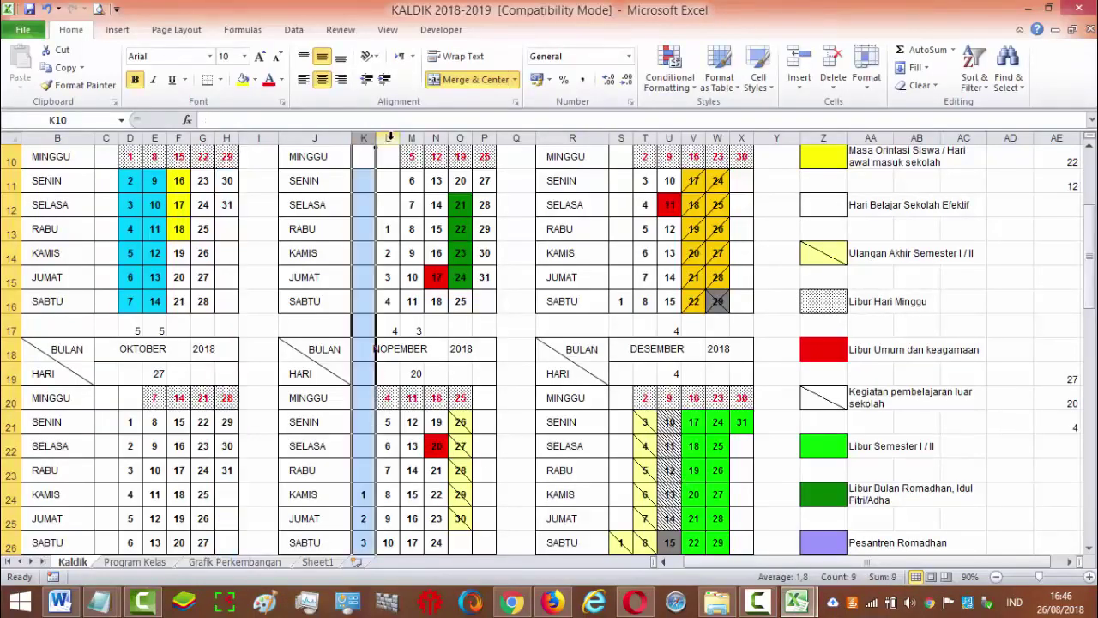
pyautogui.click(387, 138)
pyautogui.click(412, 138)
pyautogui.click(436, 138)
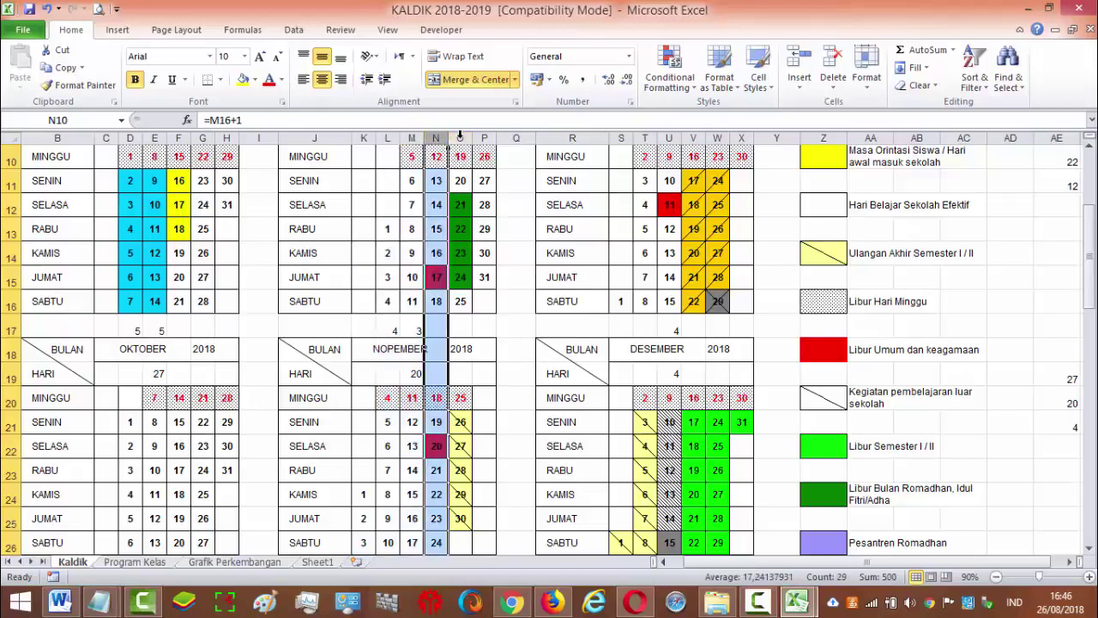
pyautogui.click(460, 138)
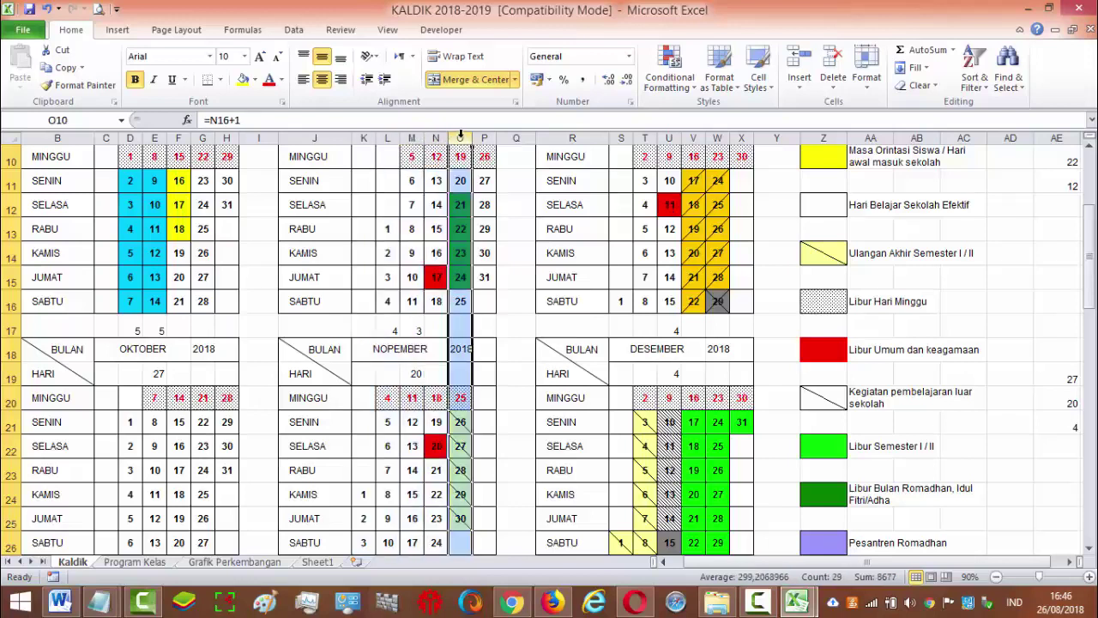
# Recount the November 2018 weeks, starting again from the column with dates 1 to 3.
pyautogui.click(361, 139)
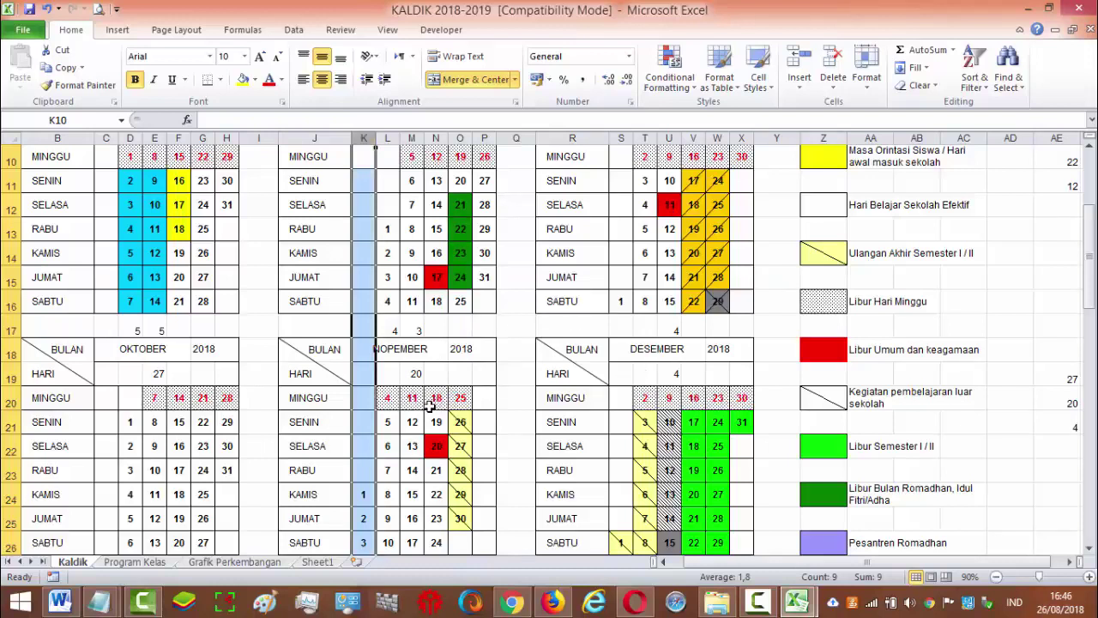
pyautogui.click(387, 138)
pyautogui.click(412, 137)
pyautogui.click(438, 137)
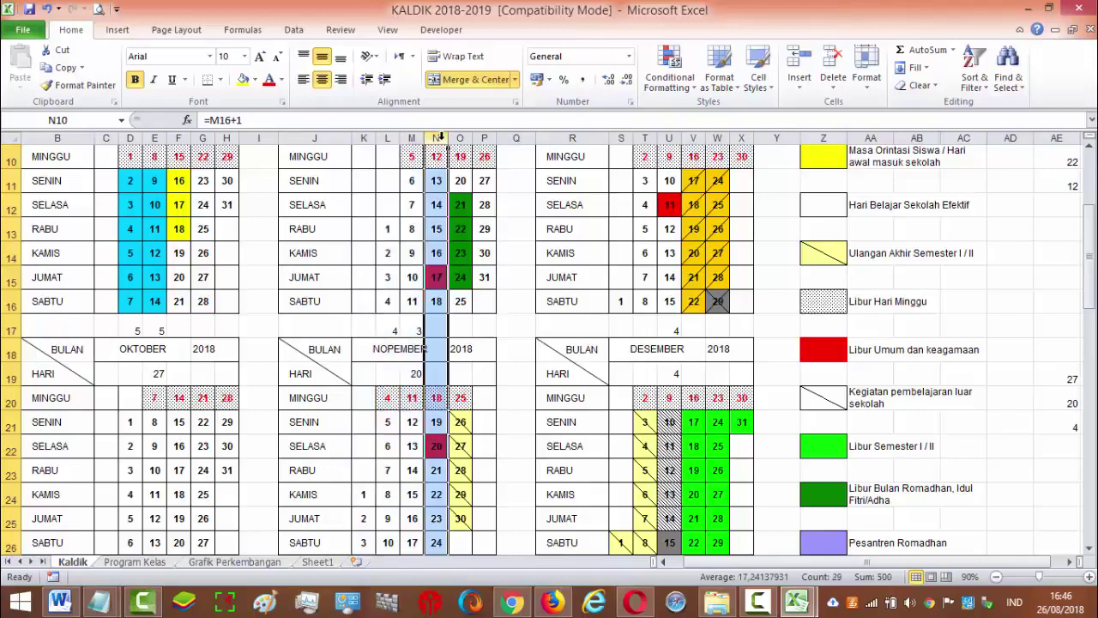
pyautogui.click(461, 138)
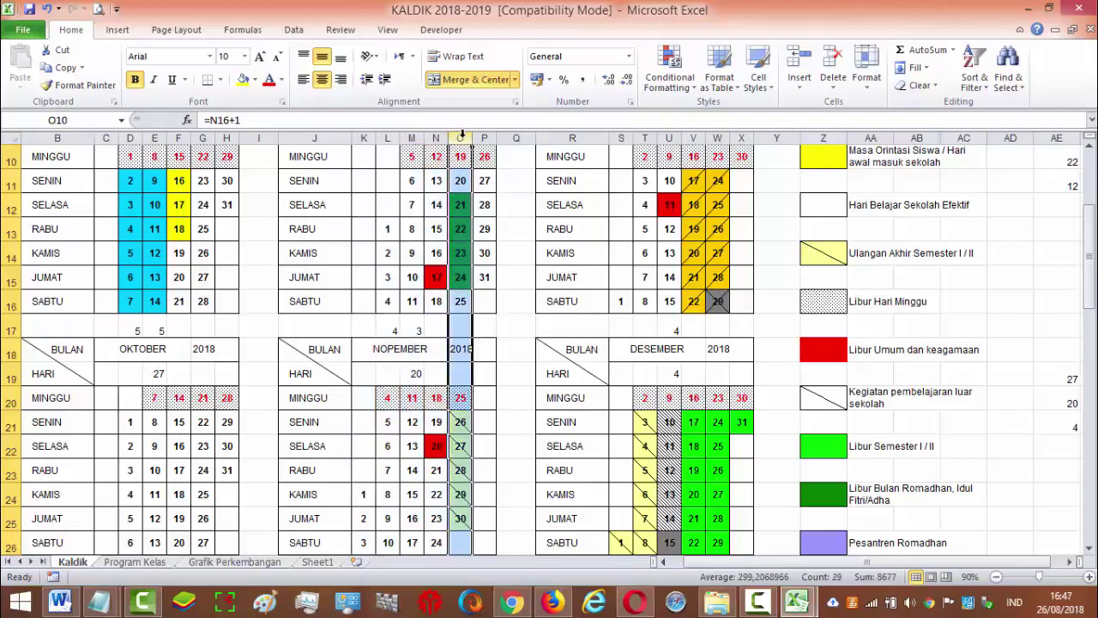
# Back in the PERHITUNGAN PROMES PRAKARYA workbook, enter 4 under Banyak Minggu for Nopember 2018.
pyautogui.click(796, 601)
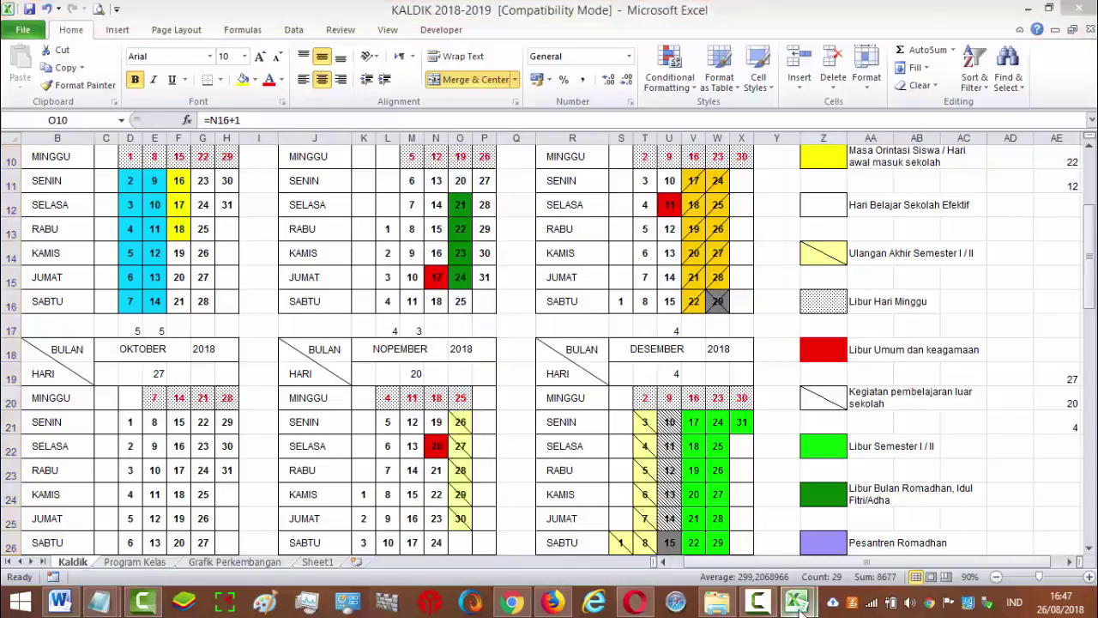
pyautogui.click(743, 519)
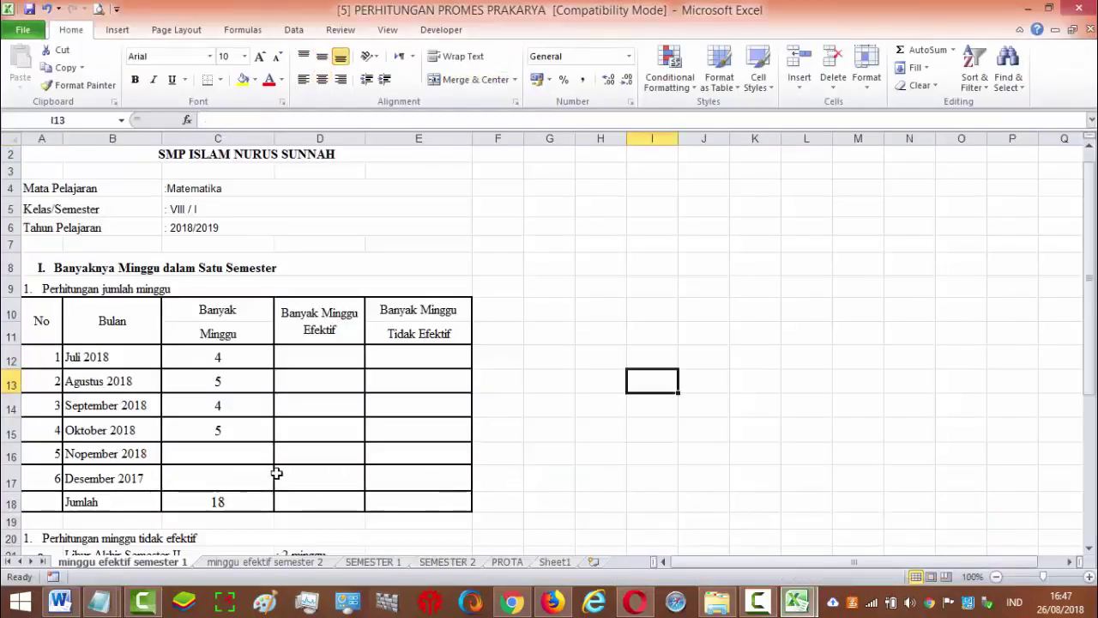
pyautogui.click(225, 455)
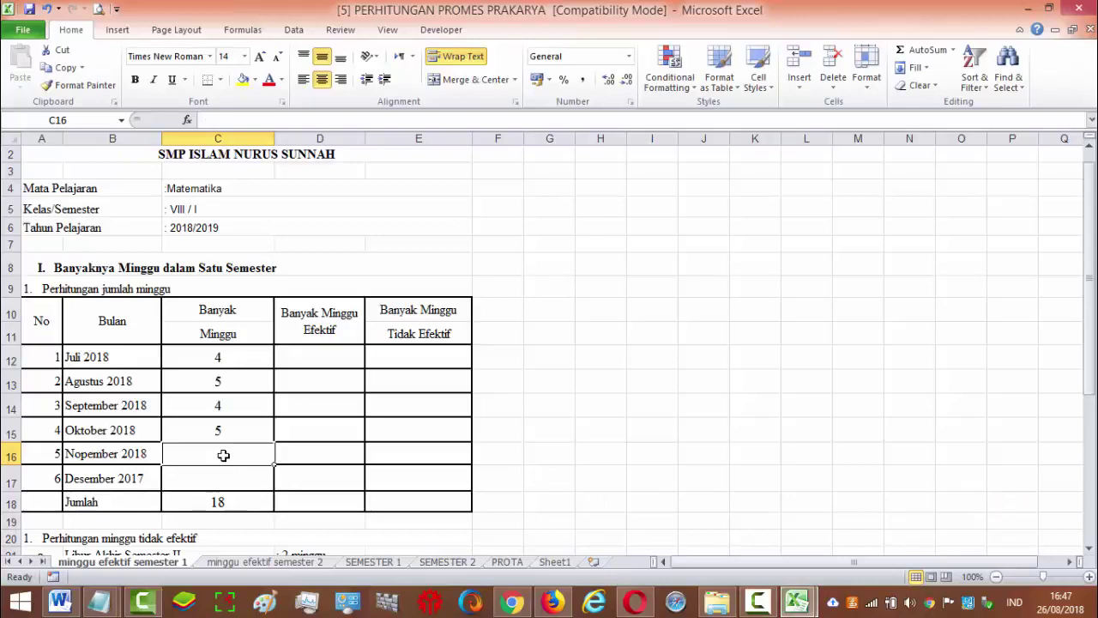
pyautogui.write('4')
pyautogui.click(596, 412)
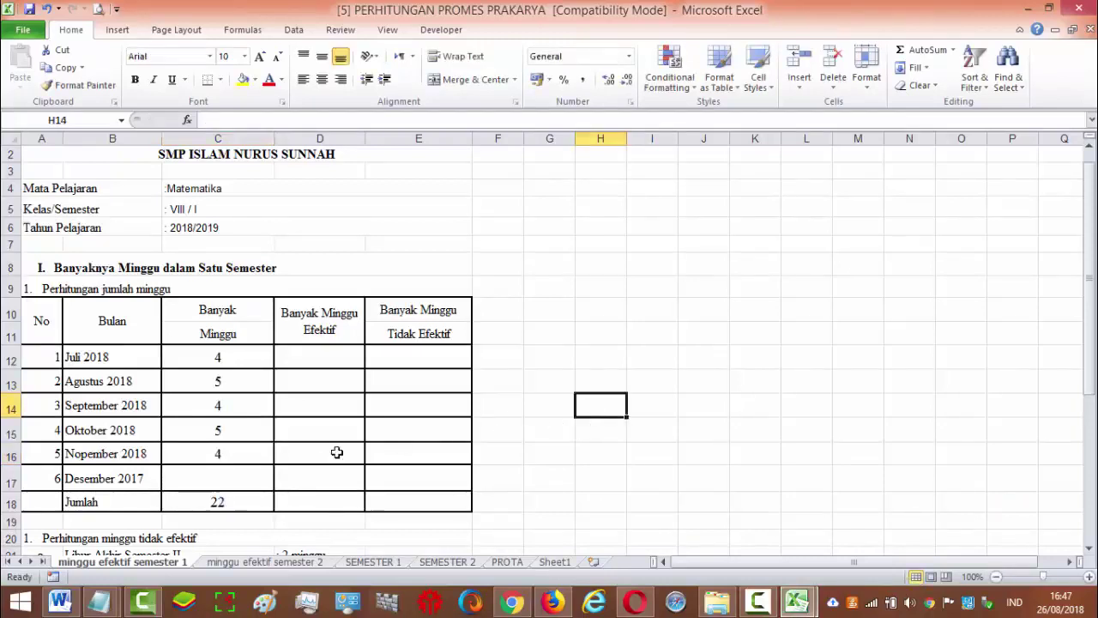
# Select the empty Banyak Minggu cell for December, then count the December 2018 weeks in the KALDIK 2018-2019 workbook.
pyautogui.click(251, 484)
pyautogui.moveTo(796, 601)
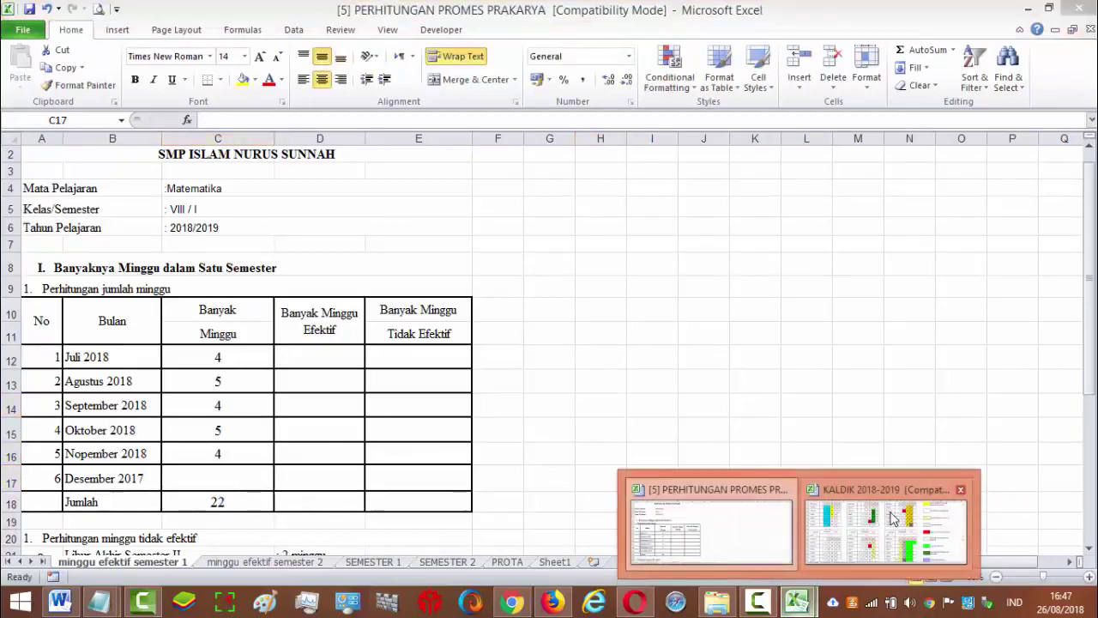
pyautogui.click(883, 514)
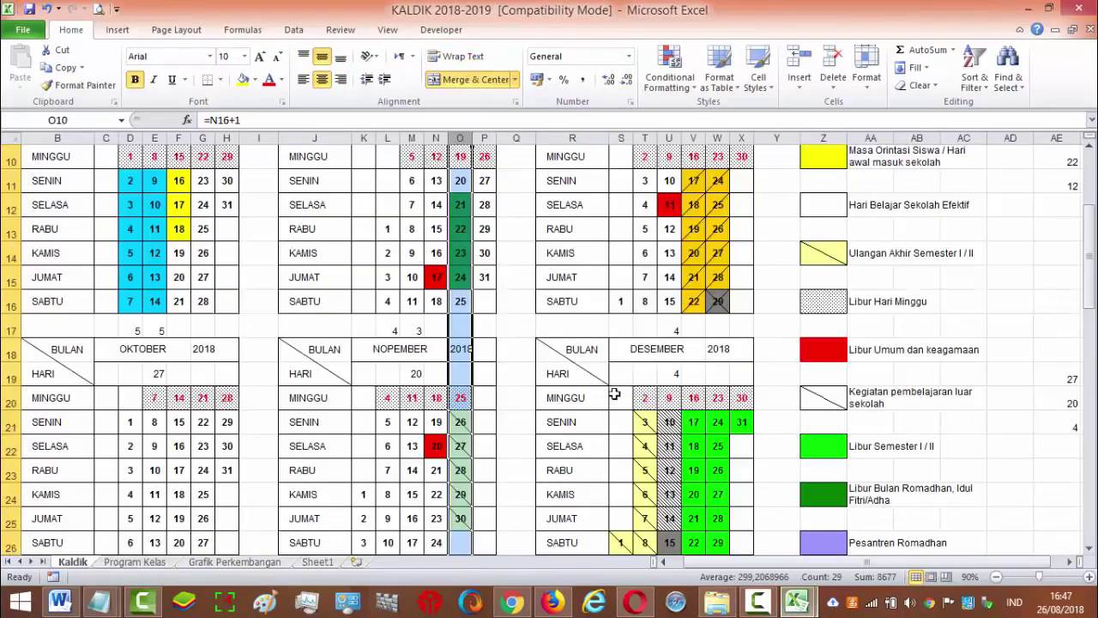
pyautogui.click(645, 138)
pyautogui.click(669, 138)
pyautogui.click(691, 138)
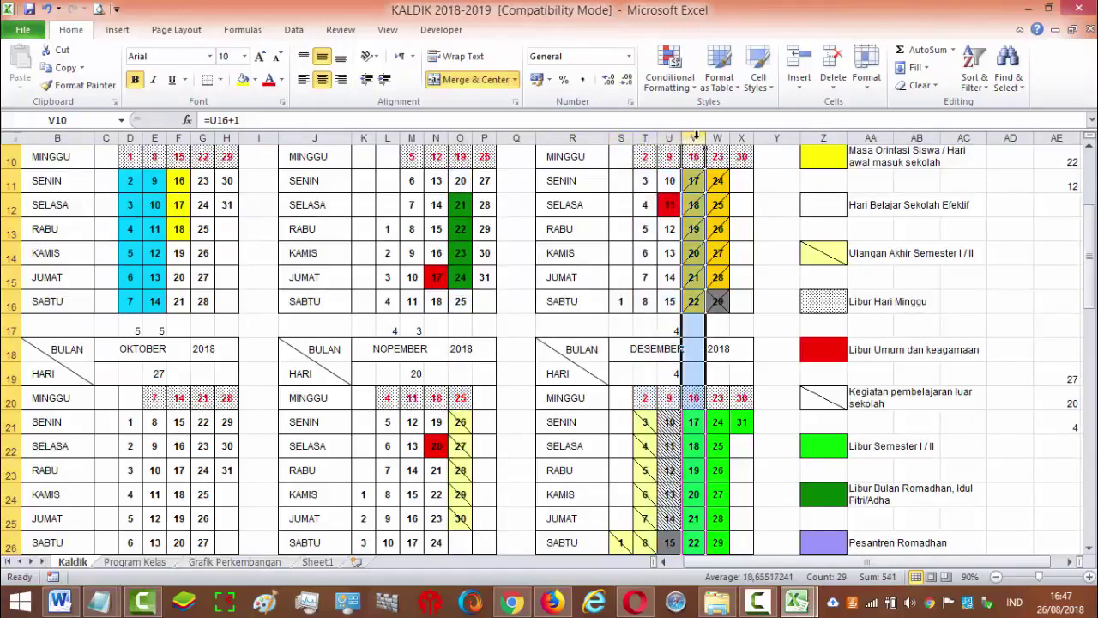
pyautogui.click(716, 138)
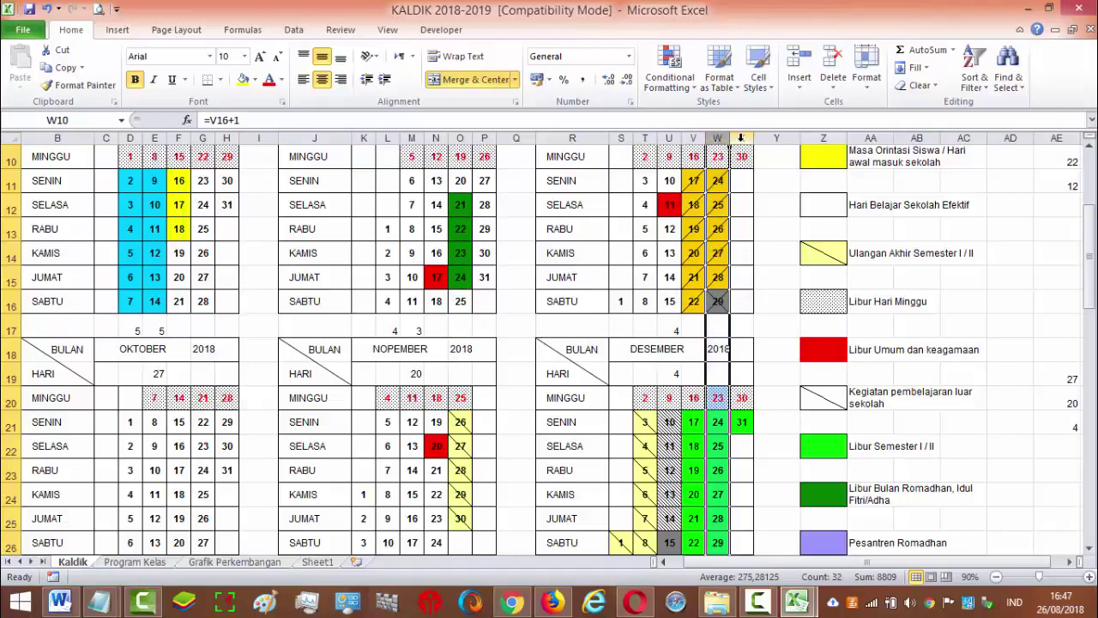
pyautogui.click(741, 138)
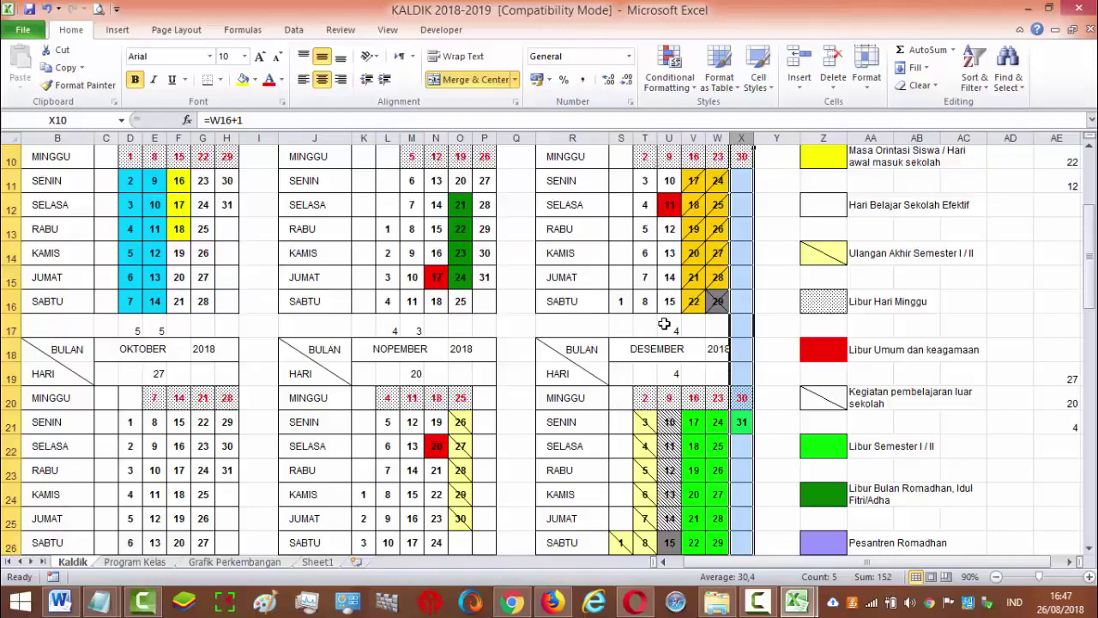
# Recount the December 2018 weeks from the column starting on the 2nd to the one starting on the 23rd.
pyautogui.click(644, 138)
pyautogui.click(669, 137)
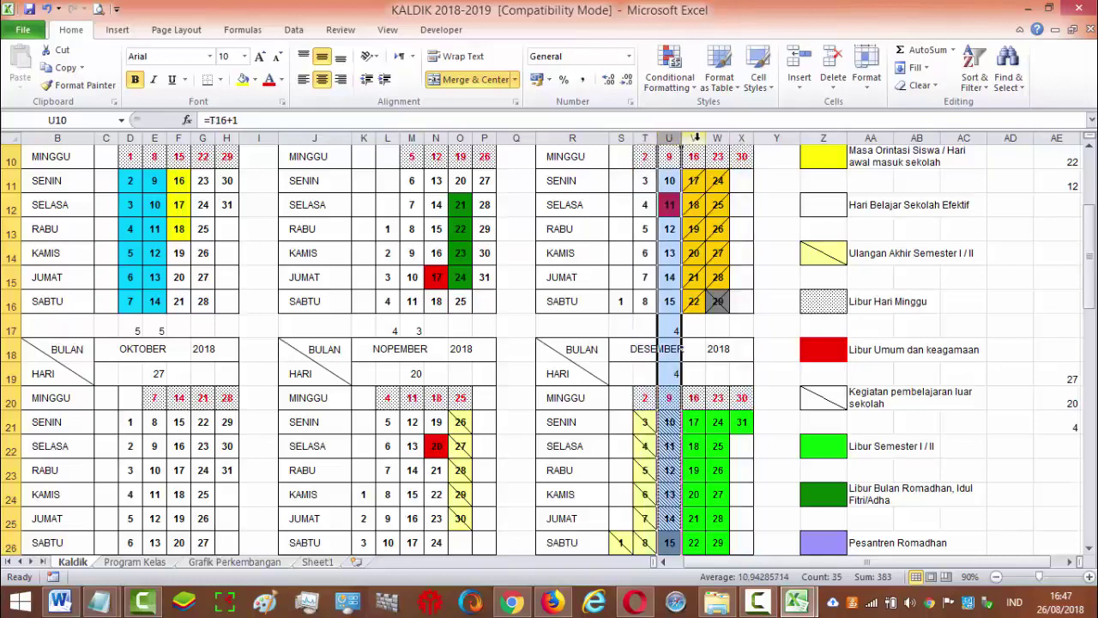
pyautogui.click(693, 137)
pyautogui.click(721, 138)
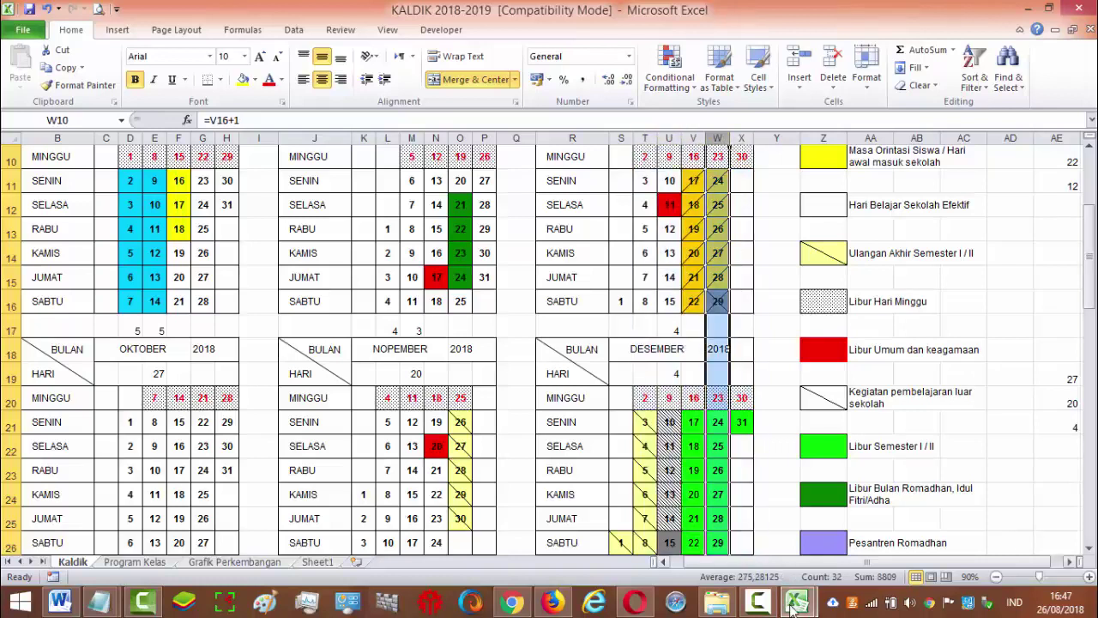
# In the PERHITUNGAN PROMES PRAKARYA workbook, enter 4 under Banyak Minggu in the Desember 2017 row.
pyautogui.click(782, 558)
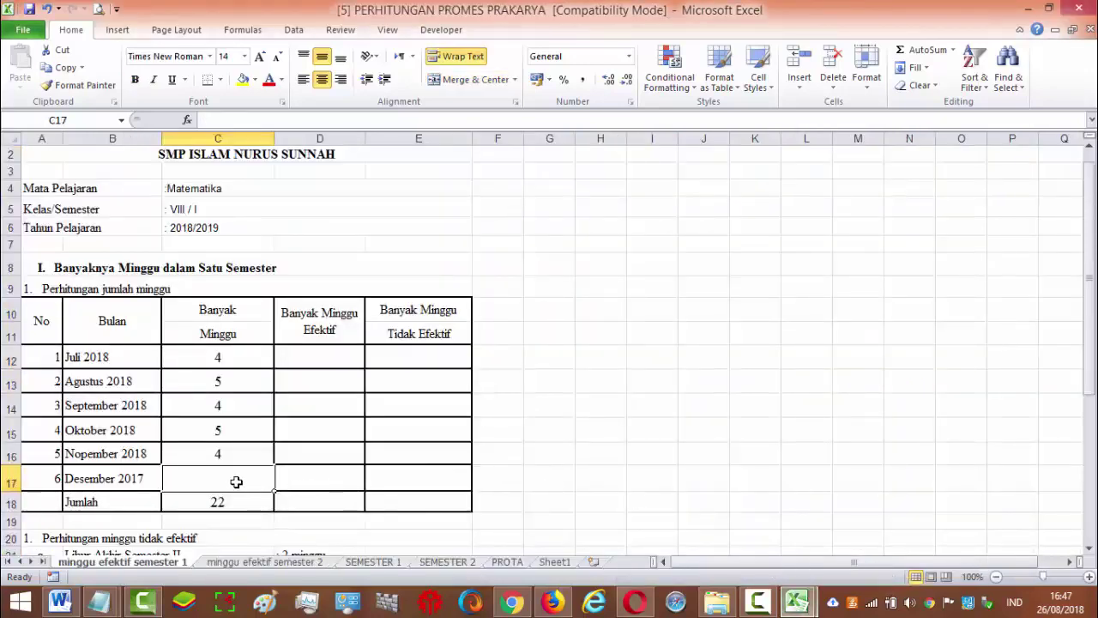
pyautogui.write('4')
pyautogui.click(787, 405)
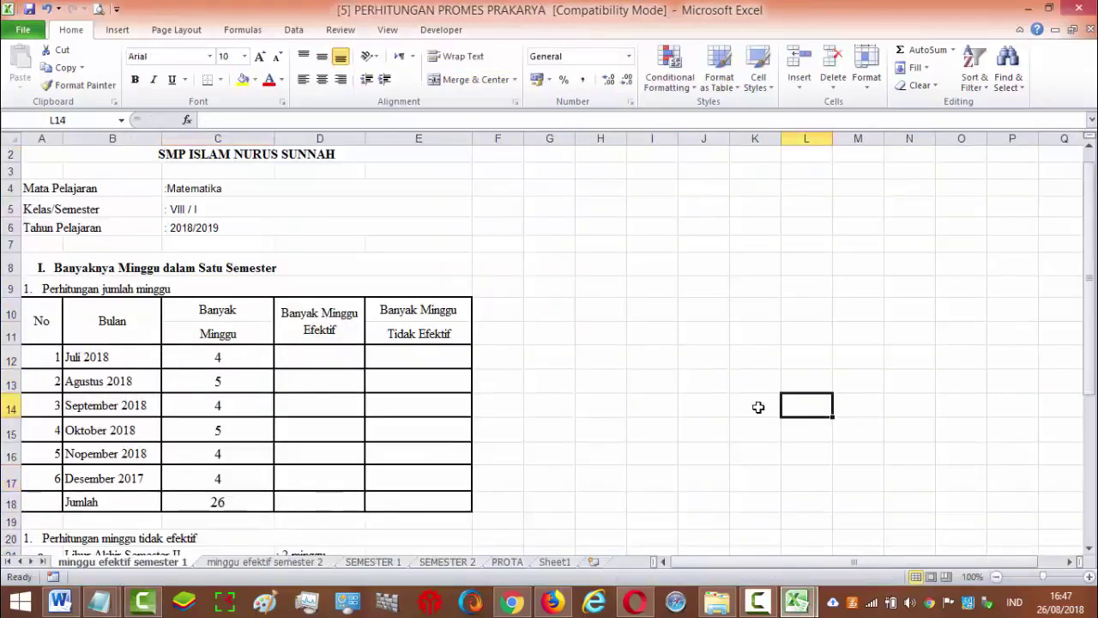
# Review the six monthly week counts under Banyak Minggu and check the Jumlah total.
pyautogui.moveTo(244, 356); pyautogui.dragTo(242, 483)
pyautogui.click(243, 502)
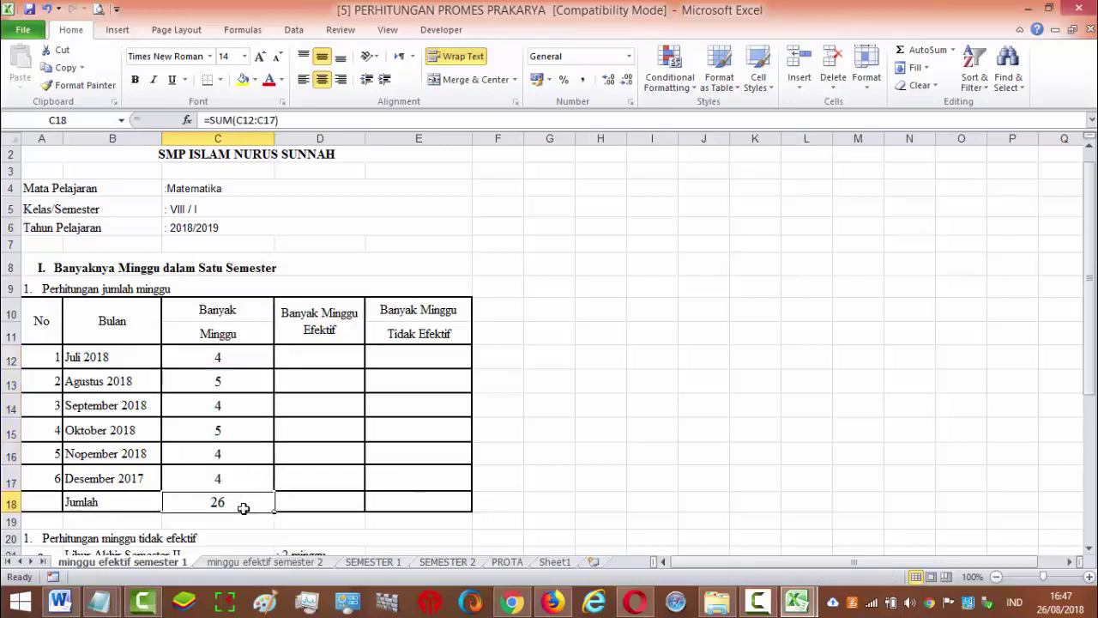
pyautogui.click(617, 374)
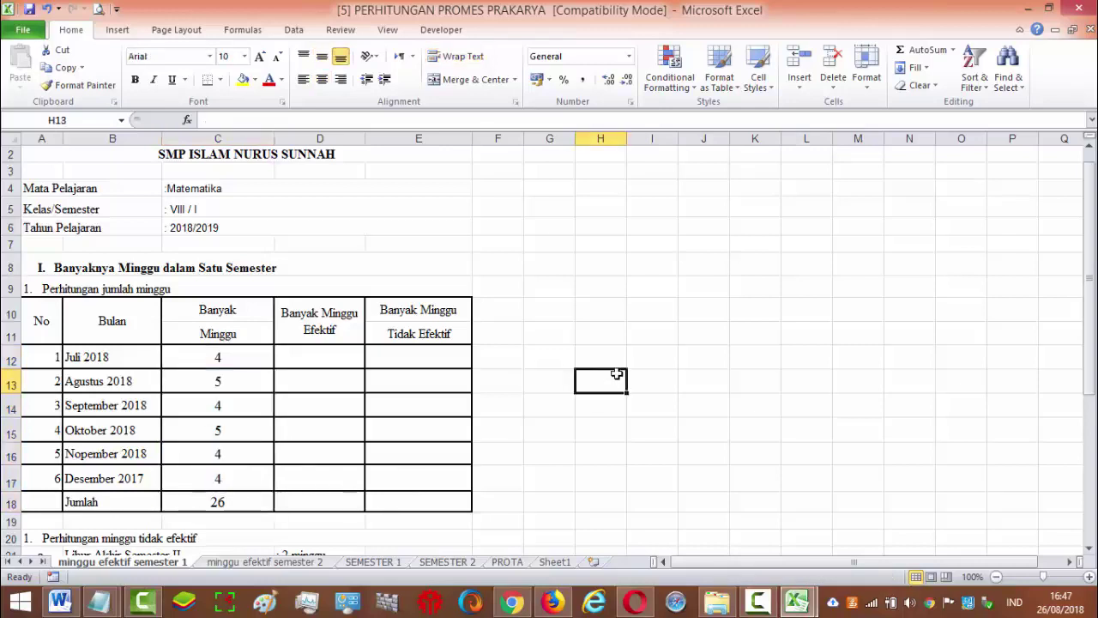